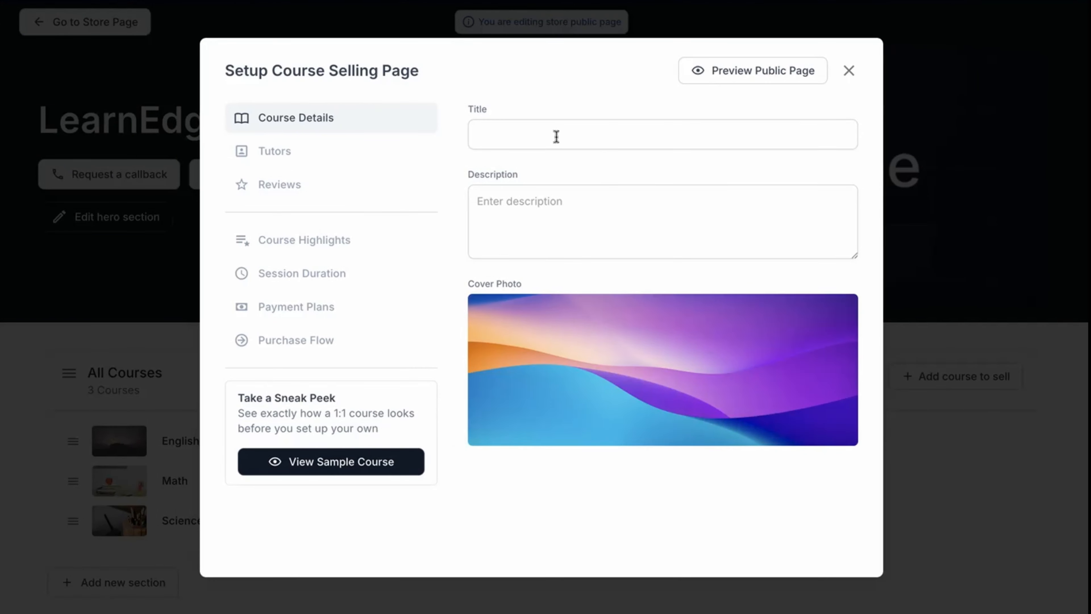
Step: Set the course title to "Introduction to Digital Photography" and enter a description about exposure, composition, lighting and post-processing skills
{"action": "left_click", "coordinate": [555, 137]}
{"action": "type", "text": "Introduction to Digital Photography"}
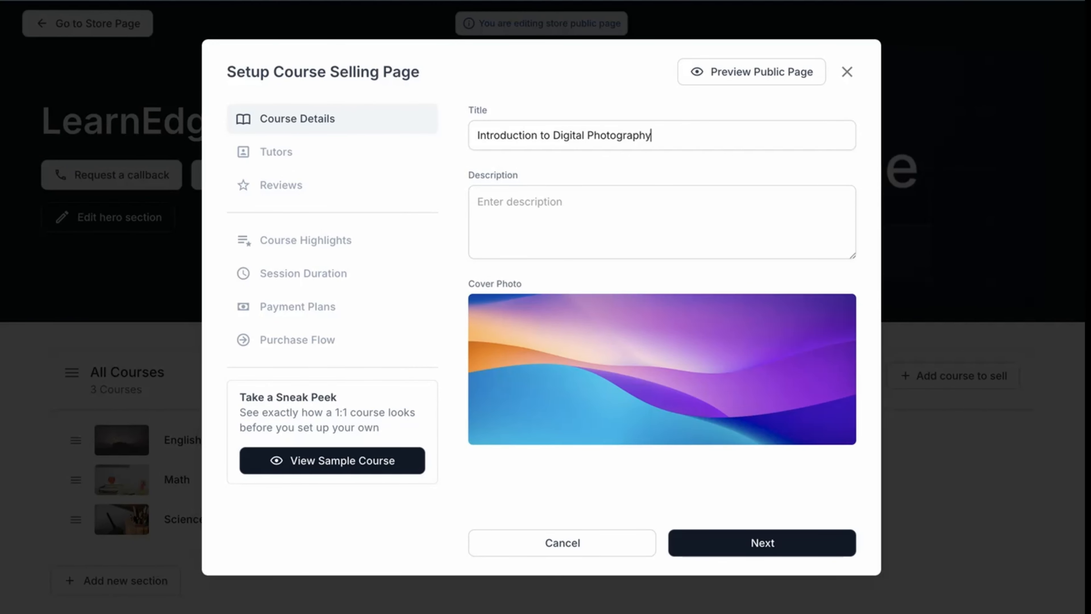
{"action": "left_click", "coordinate": [561, 206]}
{"action": "type", "text": "Le"}
Step: Upload a Digital Photography cover photo for the course and continue to the tutors section
{"action": "mouse_move", "coordinate": [664, 366]}
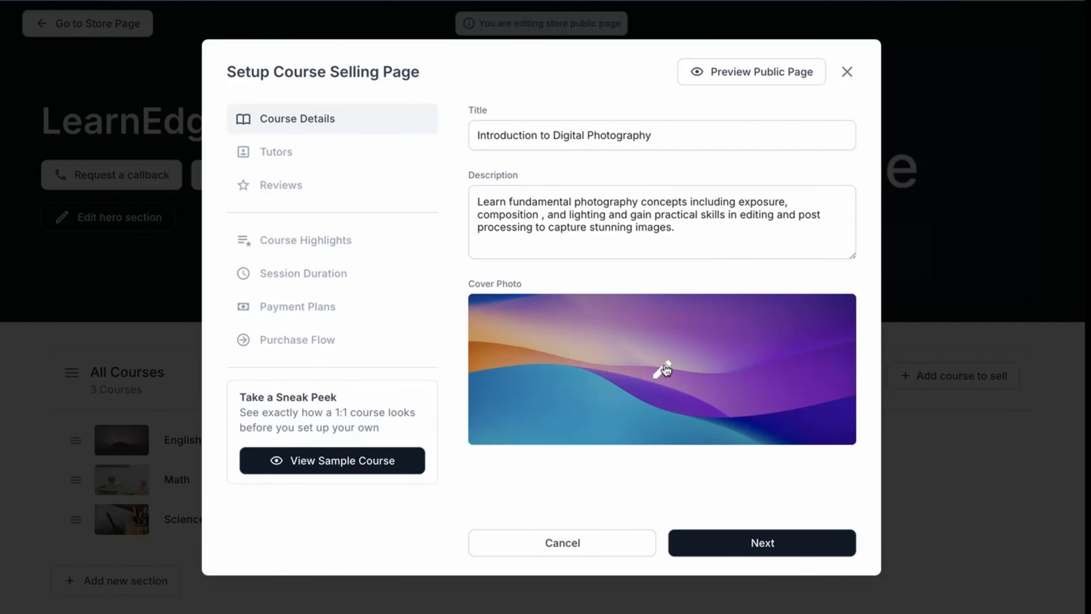
{"action": "left_click", "coordinate": [666, 369]}
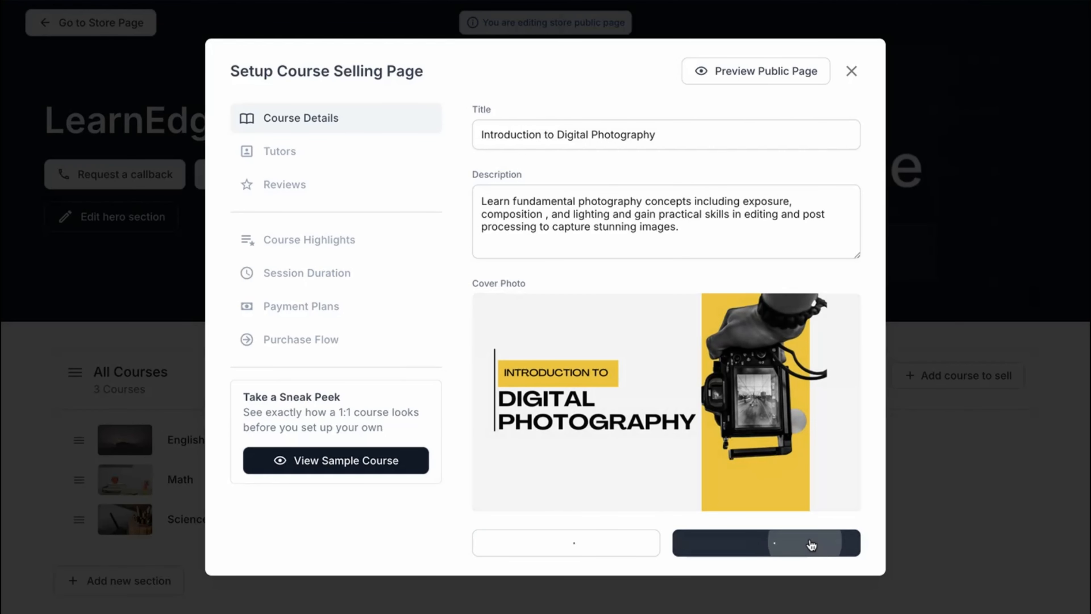
{"action": "left_click", "coordinate": [811, 544]}
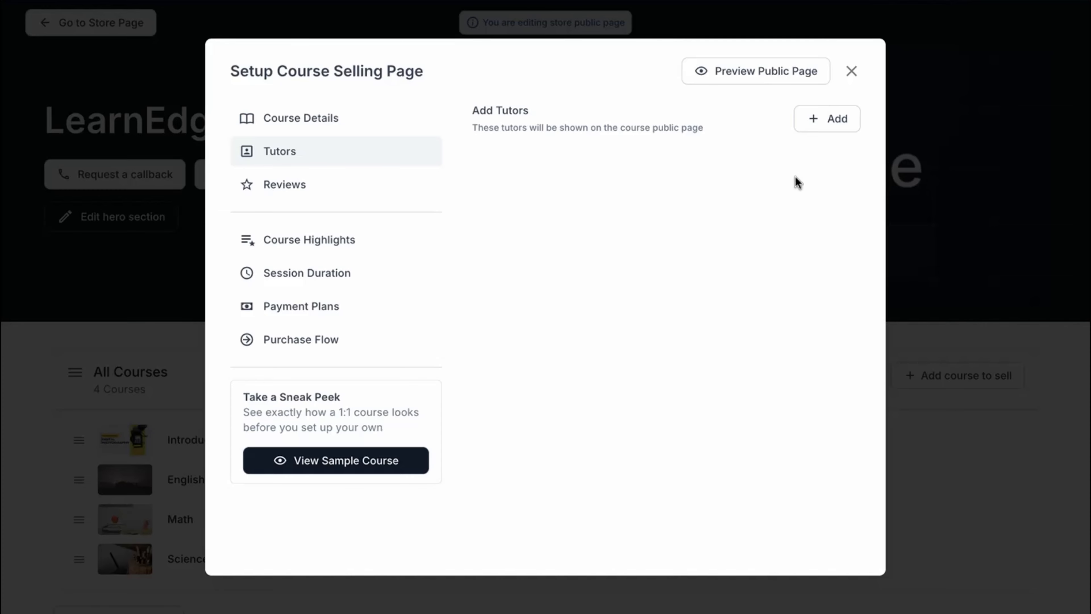
Step: Add three tutors to the course: the first, fourth and fifth users in the tutor list
{"action": "left_click", "coordinate": [832, 124]}
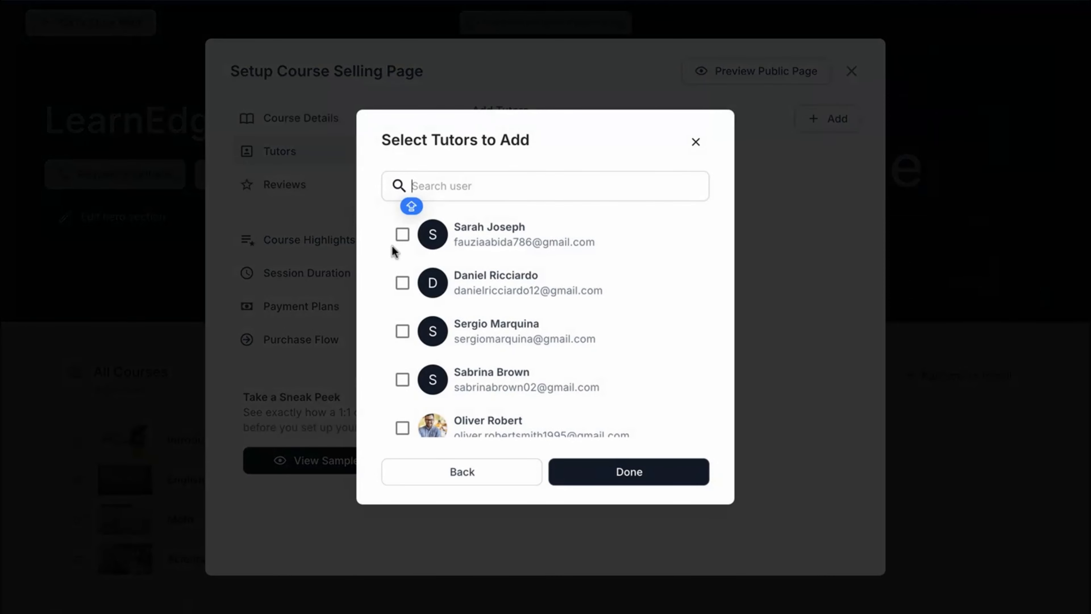
{"action": "left_click", "coordinate": [402, 235]}
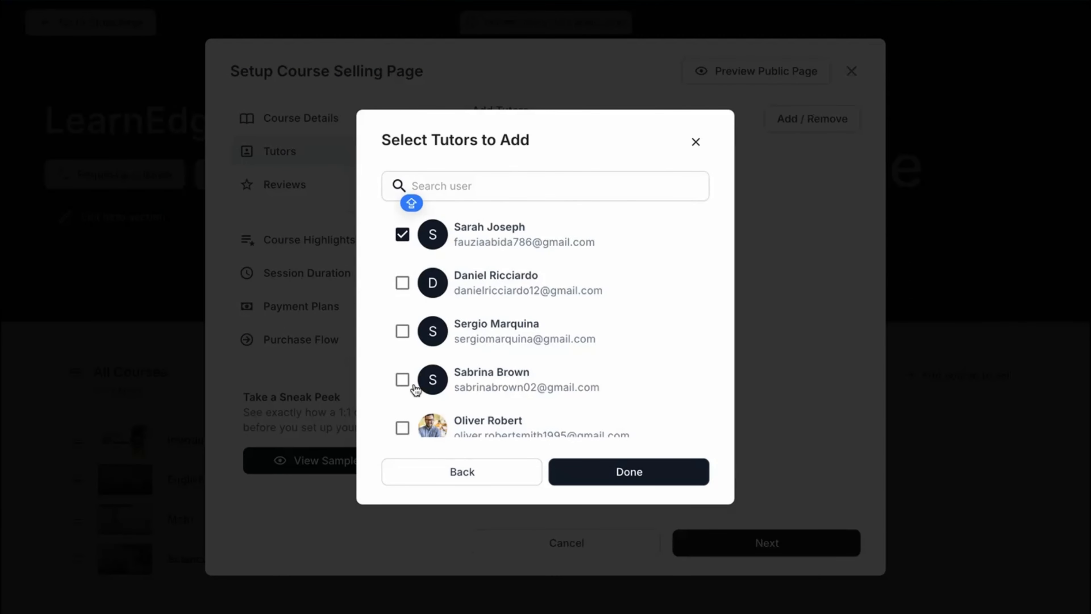
{"action": "scroll", "coordinate": [414, 389], "scroll_direction": "down", "scroll_amount": 1}
{"action": "left_click", "coordinate": [403, 367]}
{"action": "left_click", "coordinate": [403, 410]}
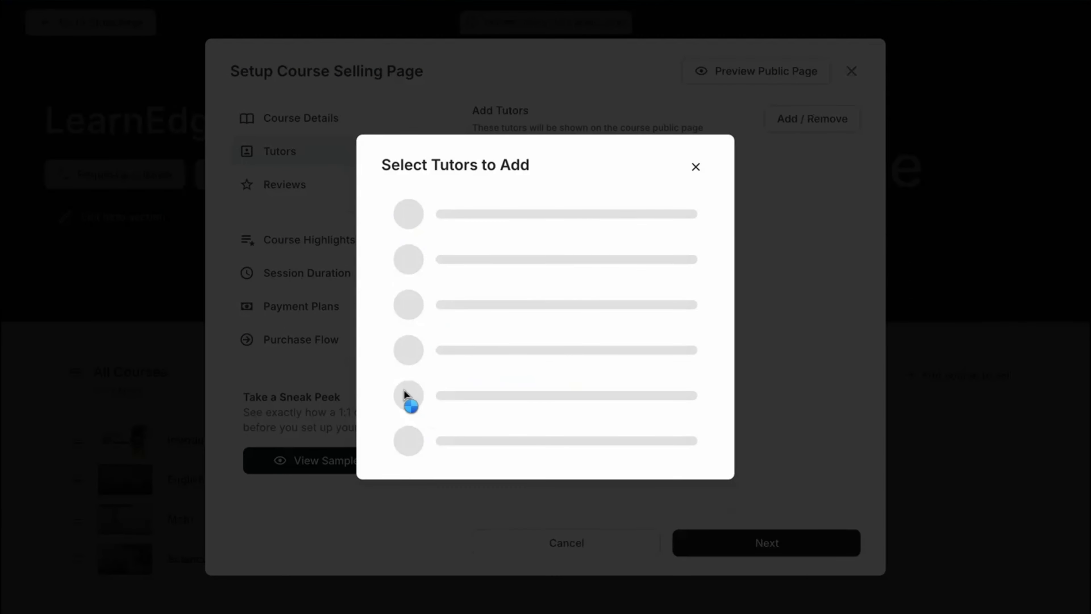
{"action": "left_click", "coordinate": [650, 473]}
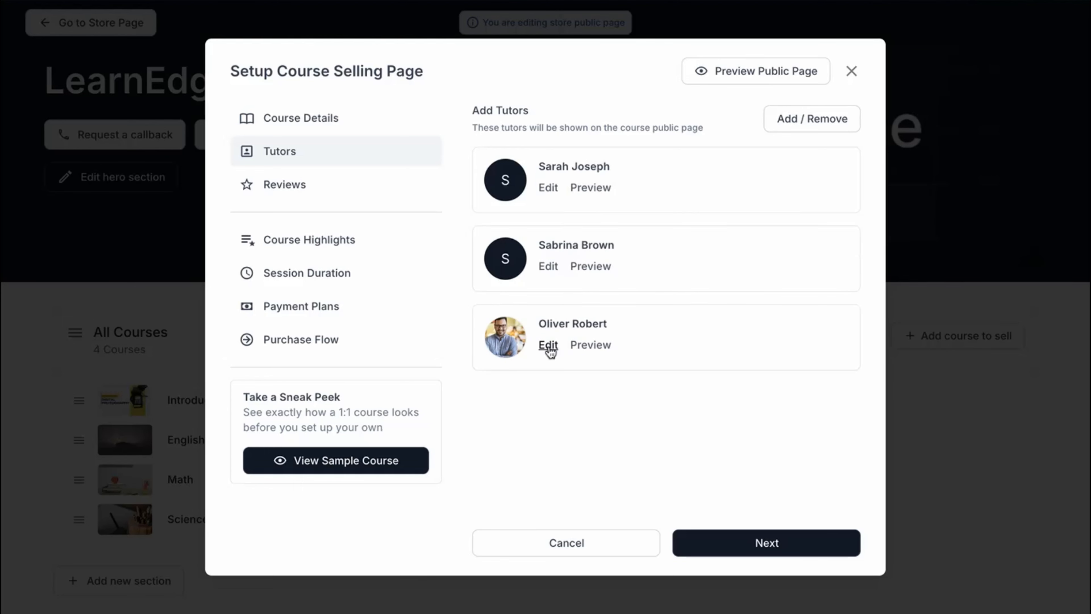
Step: Open the third tutor's profile for editing and set the tagline to "TRANSFORMING MOMENTS INTO TIMELESS ART"
{"action": "left_click", "coordinate": [550, 351]}
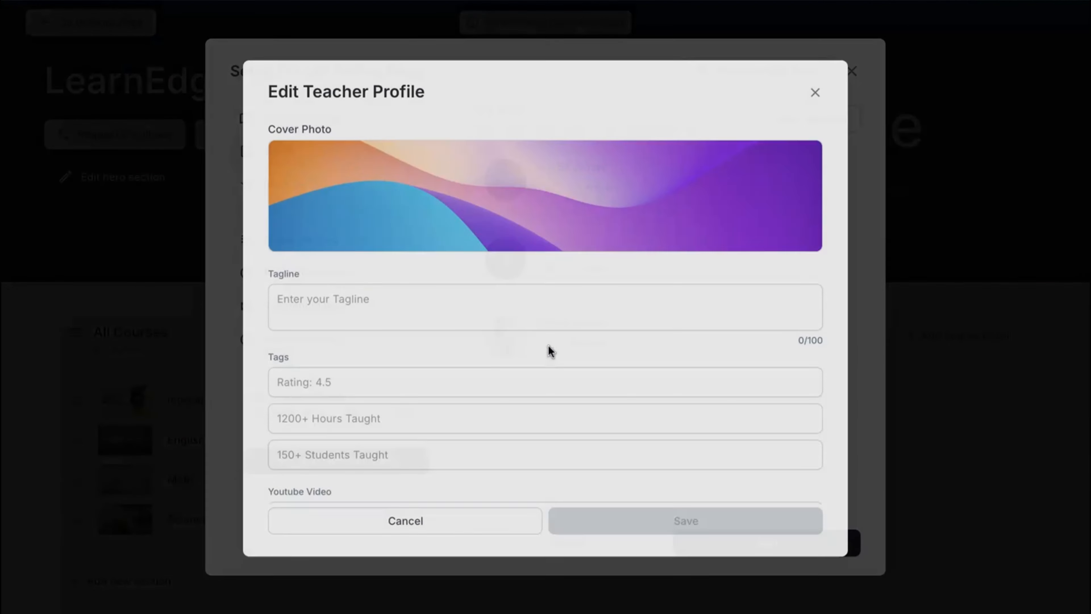
{"action": "left_click", "coordinate": [471, 307]}
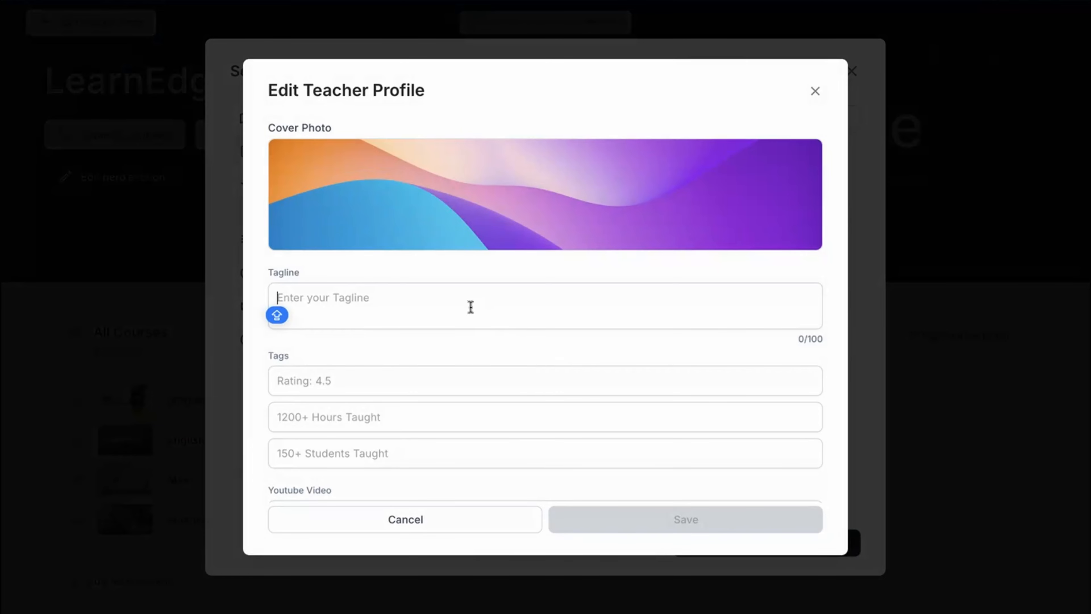
{"action": "mouse_move", "coordinate": [541, 200]}
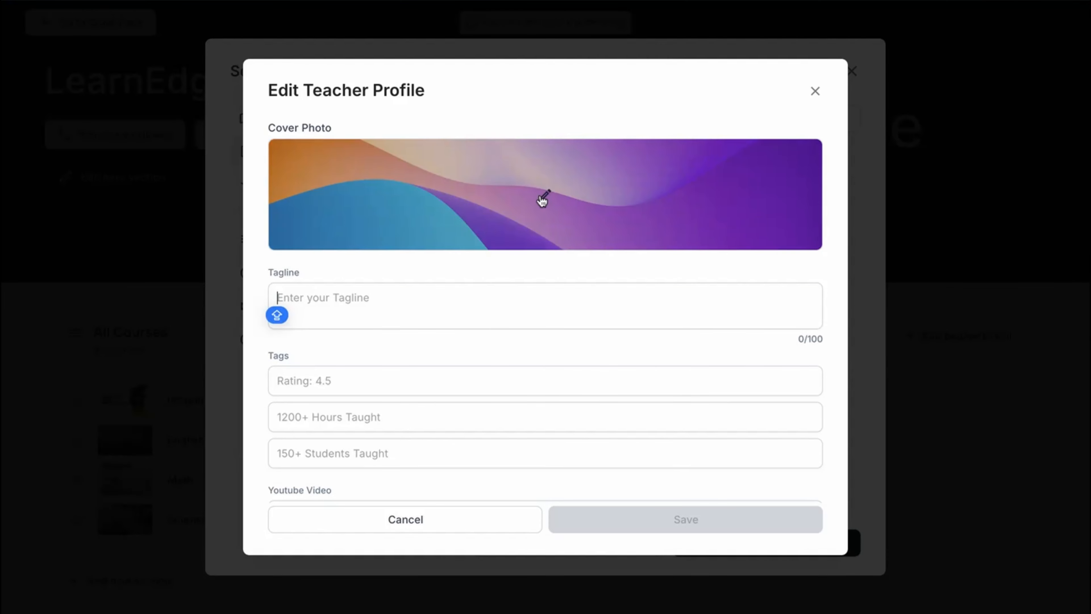
{"action": "scroll", "coordinate": [476, 314], "scroll_direction": "down", "scroll_amount": 2}
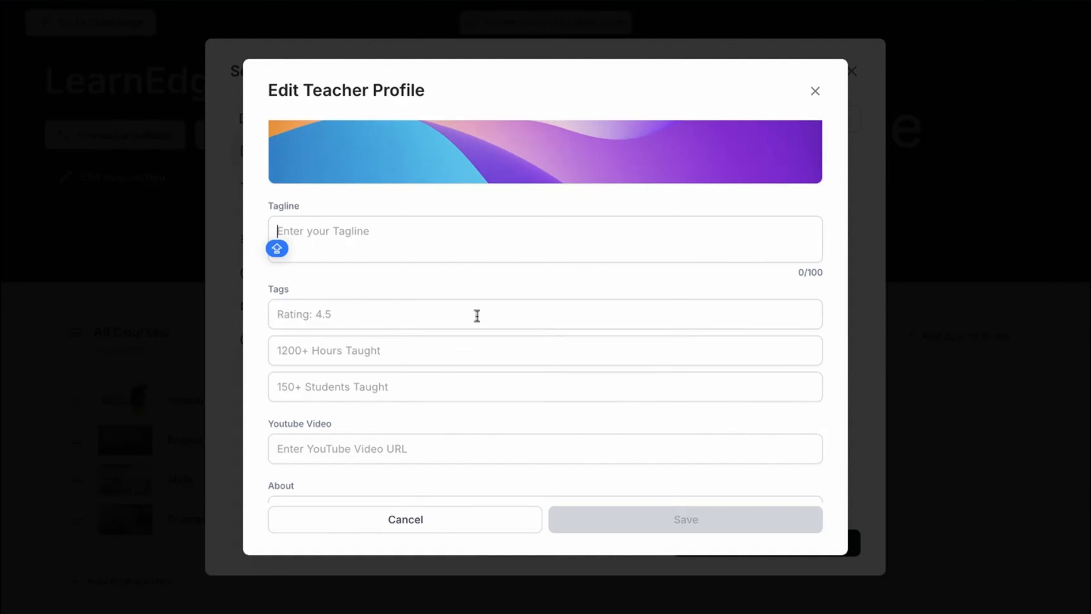
{"action": "type", "text": "TRANSFORMING MOMENTS INTO TIMELESS ART"}
Step: Fill in the tutor's tags as "4.5", "1500+ Hours Taught" and "500+ Students Taught"
{"action": "left_click", "coordinate": [334, 318]}
{"action": "type", "text": "4.5"}
{"action": "left_click", "coordinate": [303, 350]}
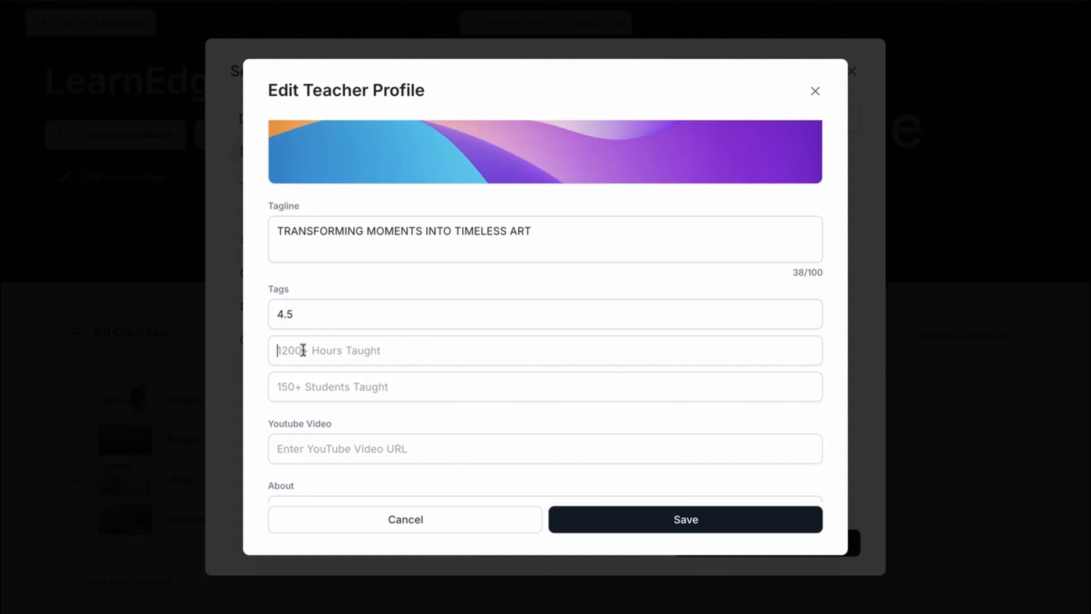
{"action": "type", "text": "1500+ Hours Taught"}
{"action": "key", "text": "Tab"}
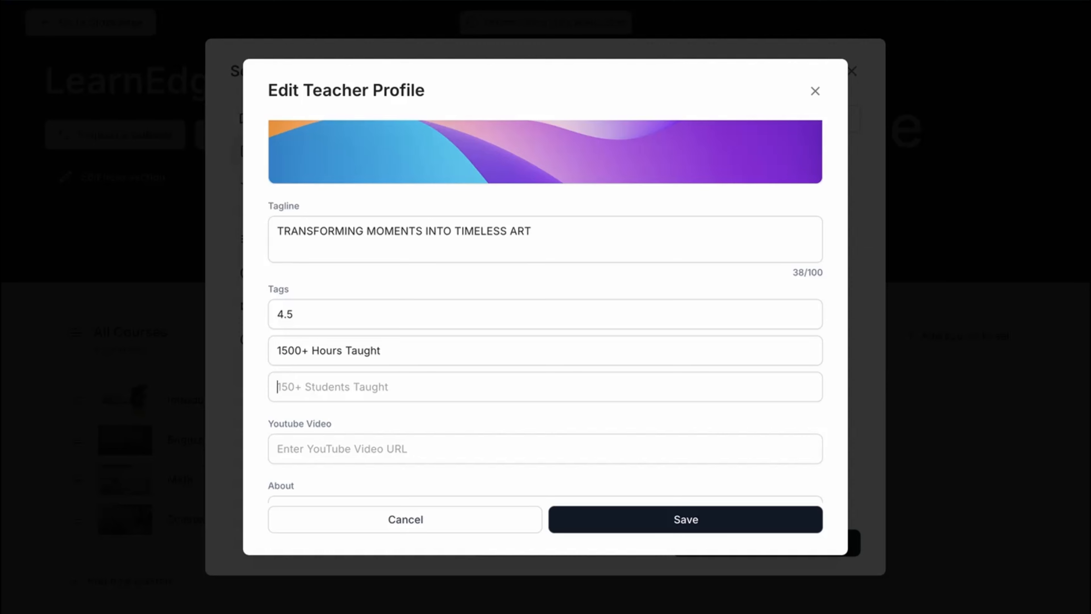
{"action": "type", "text": "500+ Students Taught"}
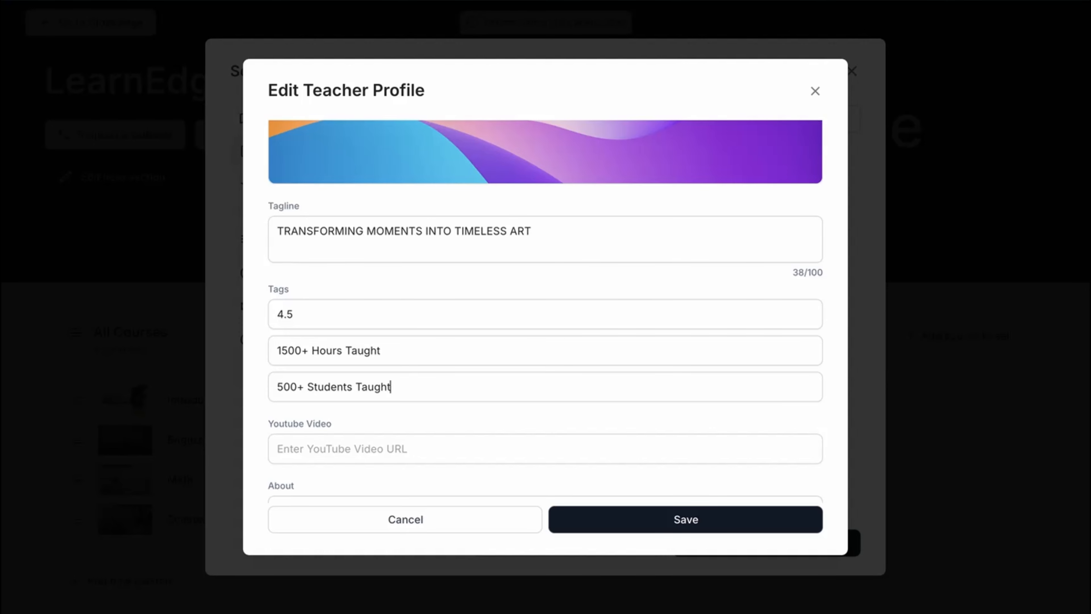
Step: Write the tutor's About text describing an accomplished photography teacher with professional and teaching experience
{"action": "scroll", "coordinate": [446, 371], "scroll_direction": "down", "scroll_amount": 3}
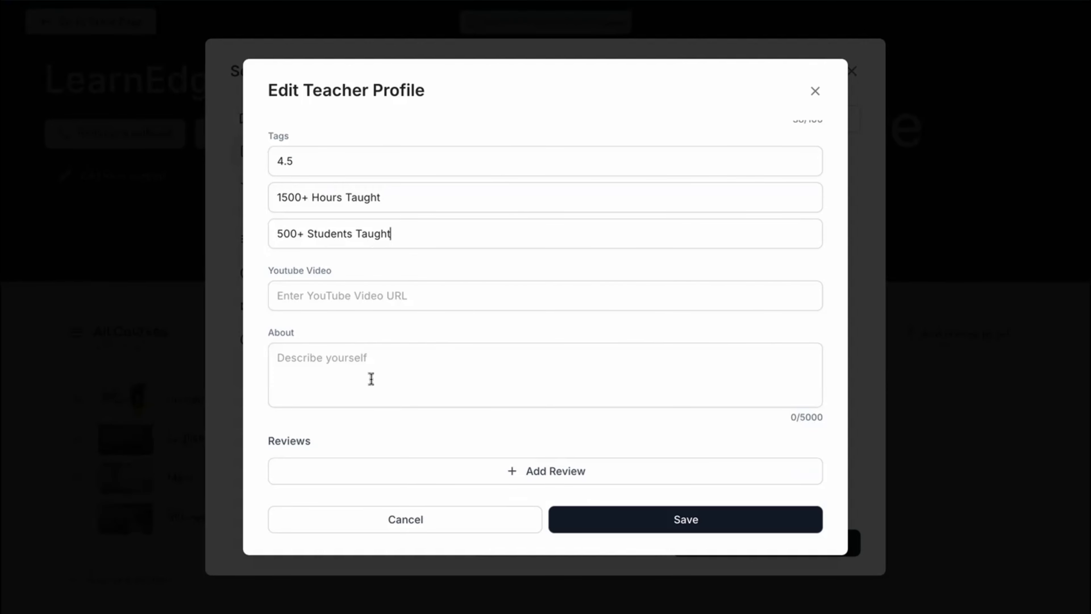
{"action": "left_click", "coordinate": [367, 369]}
{"action": "type", "text": "An acc"}
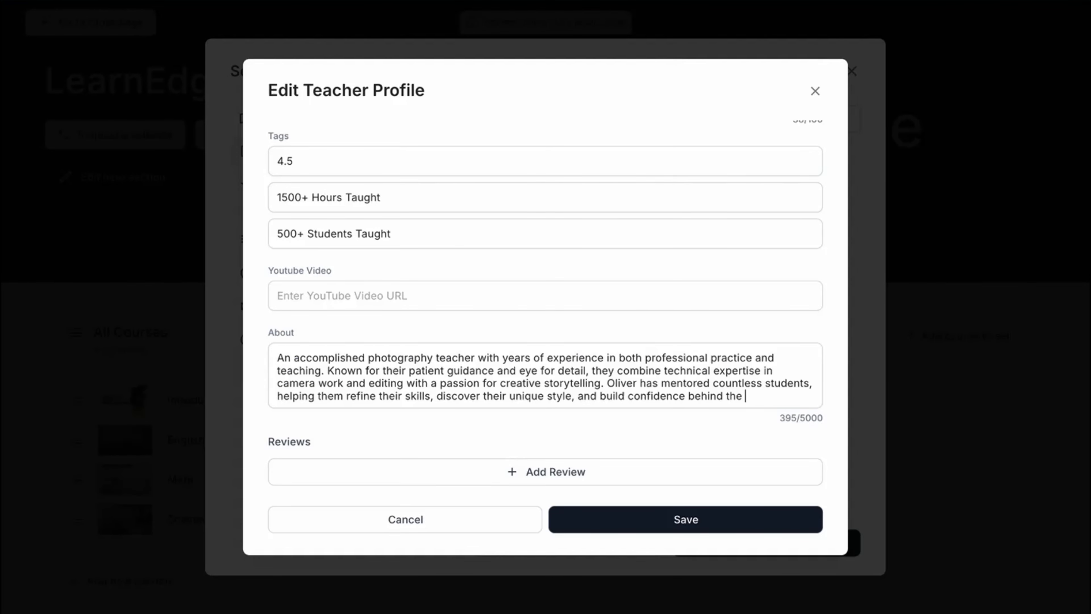
{"action": "type", "text": "lens."}
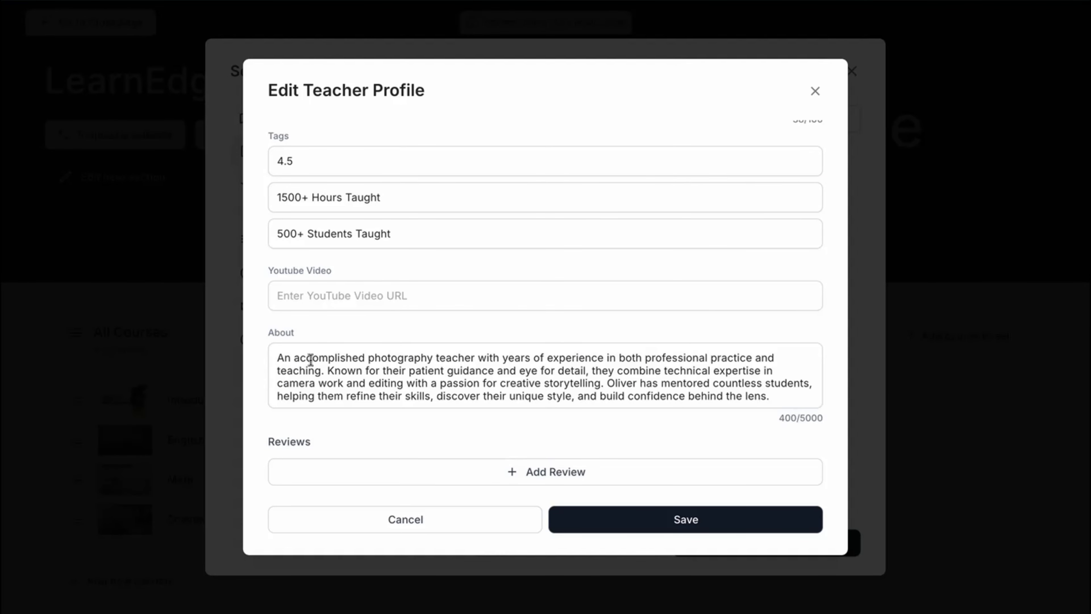
Step: Add a 3.5-star tutor review with a reviewer name and the comment "The best teacher I've had!…"
{"action": "left_click", "coordinate": [546, 471]}
{"action": "type", "text": "Lisa"}
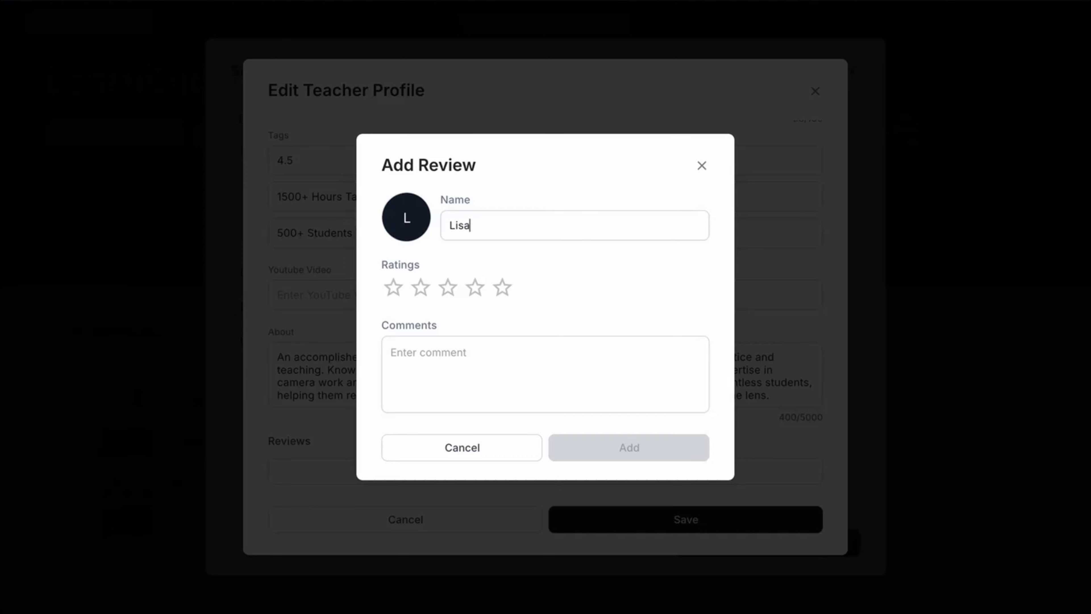
{"action": "left_click", "coordinate": [471, 287]}
{"action": "left_click", "coordinate": [468, 356]}
{"action": "type", "text": "The"}
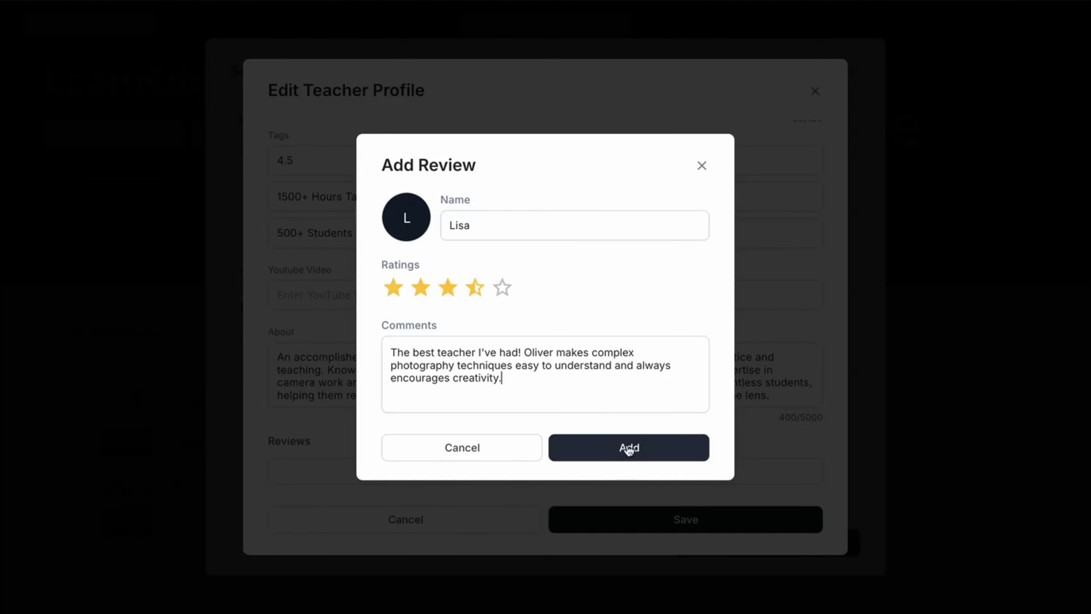
{"action": "left_click", "coordinate": [629, 447]}
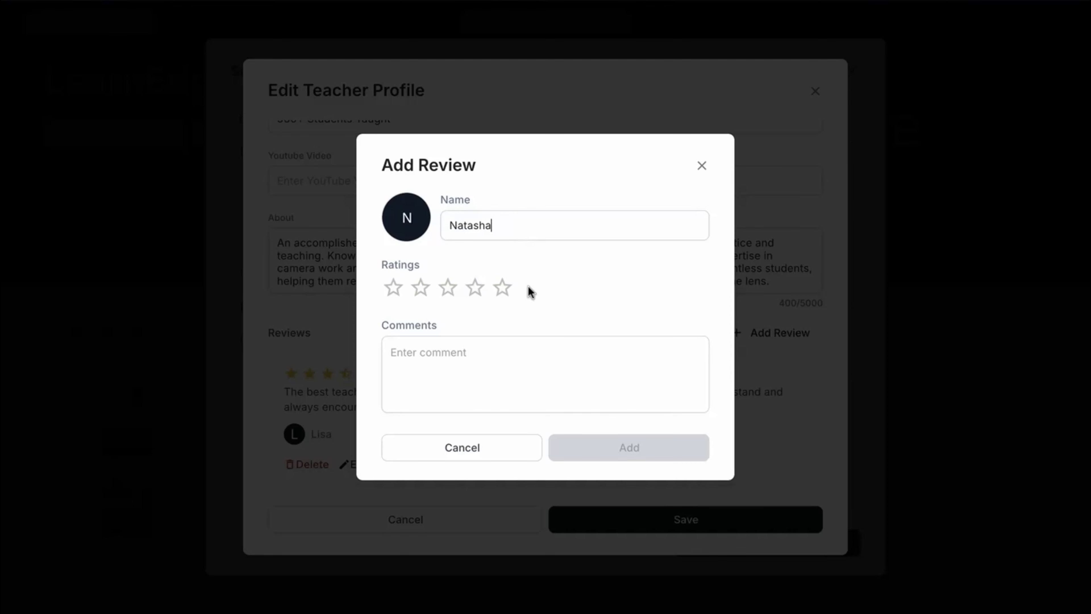
Step: Add a second tutor review rated 5 stars with the comment "I loved how patient and approachable…"
{"action": "left_click", "coordinate": [502, 287]}
{"action": "left_click", "coordinate": [468, 356]}
{"action": "type", "text": "I loved how patient and approachable Oliver is. No questions ever felt too small, and I learned so much about composition and editing"}
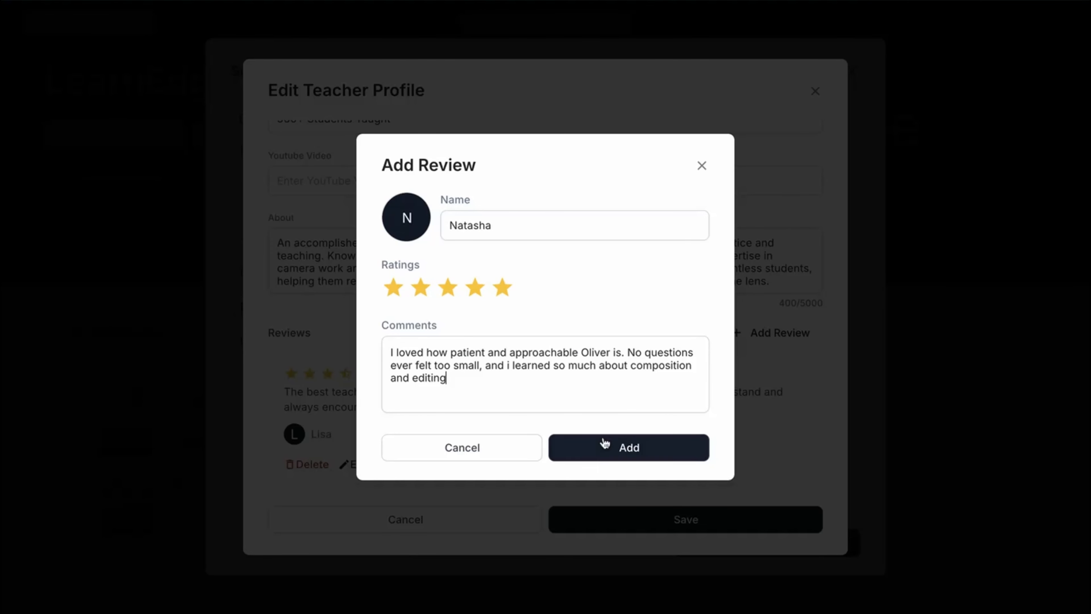
{"action": "left_click", "coordinate": [629, 448]}
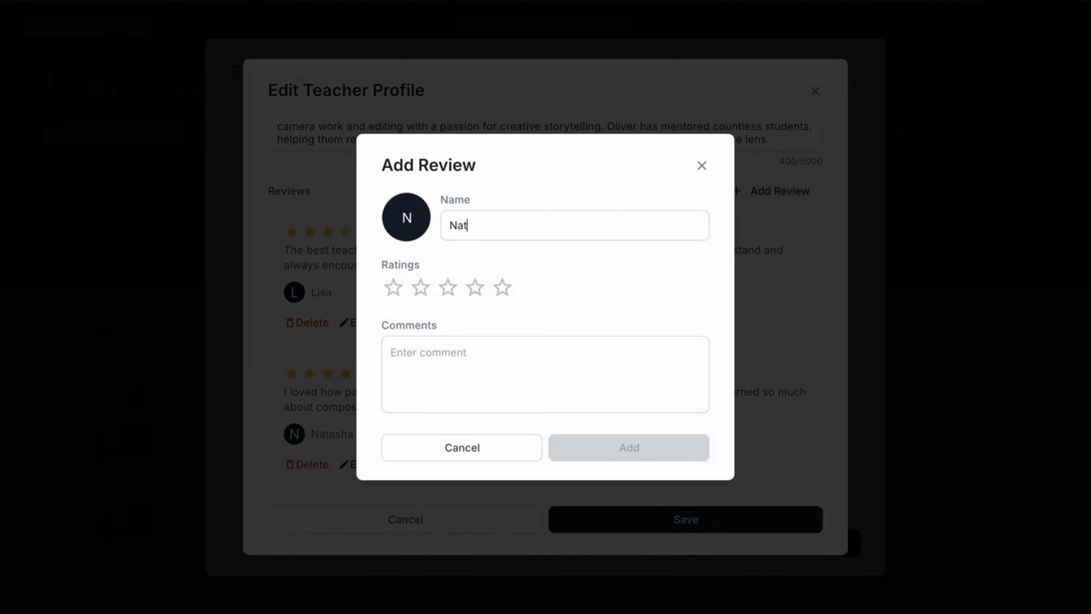
Step: Add a third 5-star tutor review with the comment "An excellent Mentor!!!" and save the tutor profile
{"action": "type", "text": "haniel"}
{"action": "left_click", "coordinate": [503, 287]}
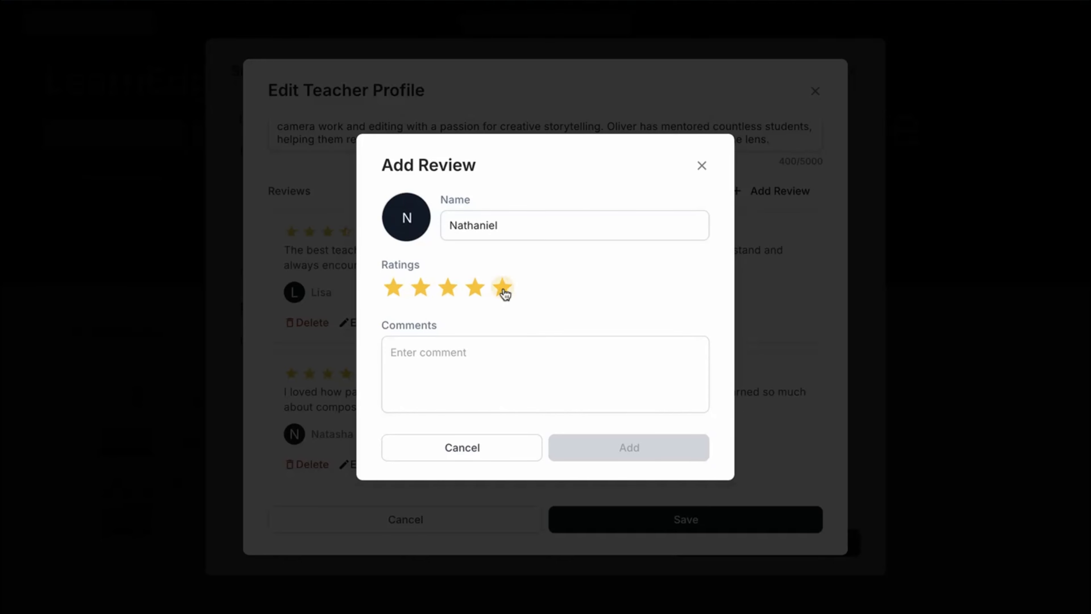
{"action": "left_click", "coordinate": [465, 378]}
{"action": "type", "text": "An excellent Mentor!!!"}
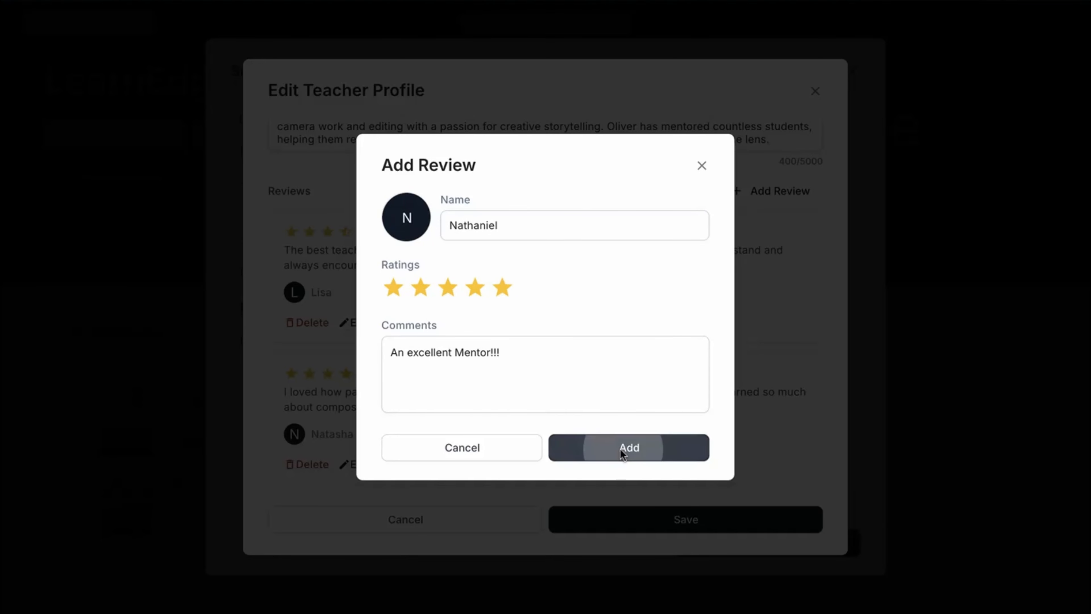
{"action": "left_click", "coordinate": [620, 449]}
{"action": "scroll", "coordinate": [609, 422], "scroll_direction": "down", "scroll_amount": 3}
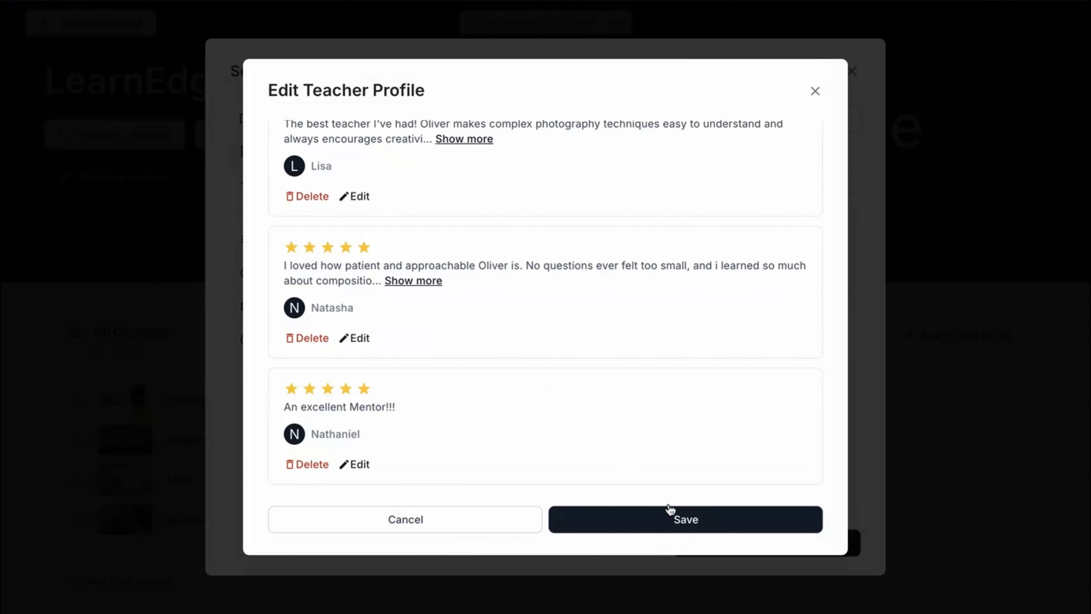
{"action": "left_click", "coordinate": [642, 526]}
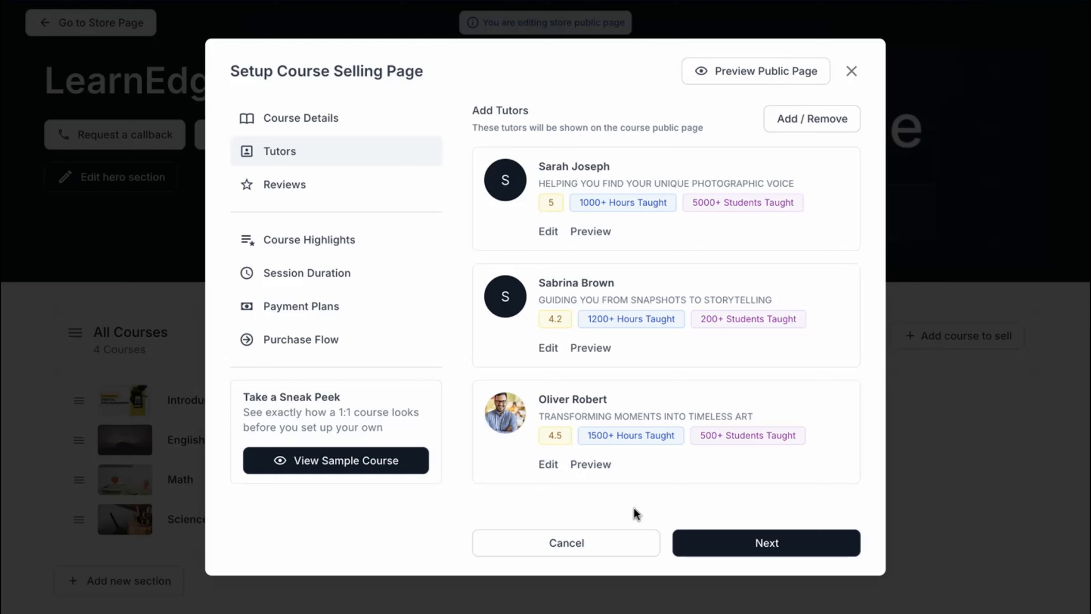
Step: Add a 5-star course review with a reviewer name and the comment "This course transformed the way i see photography…"
{"action": "left_click", "coordinate": [734, 541]}
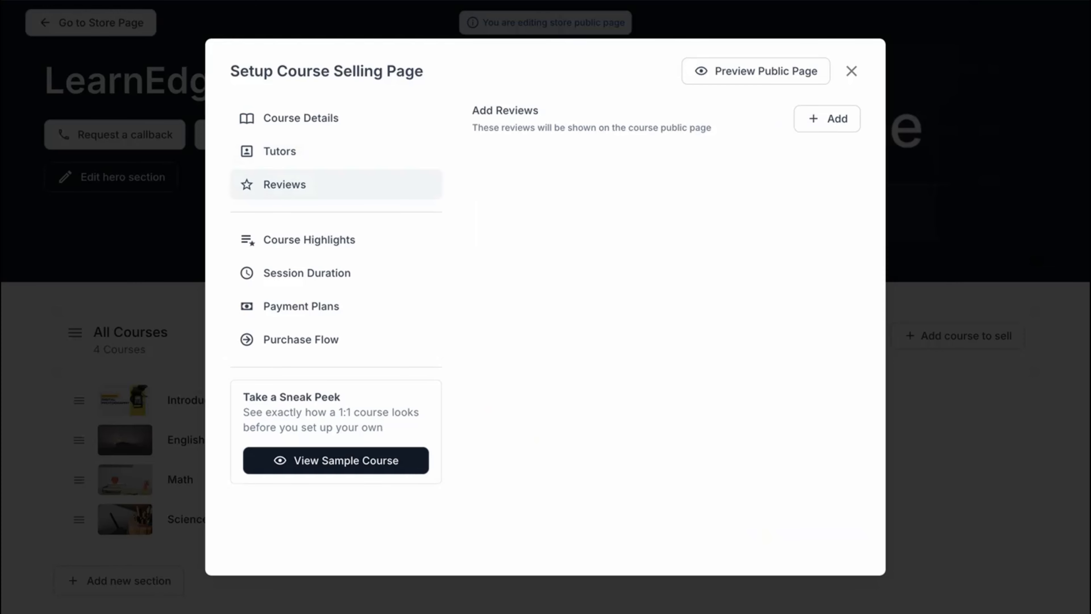
{"action": "left_click", "coordinate": [824, 118]}
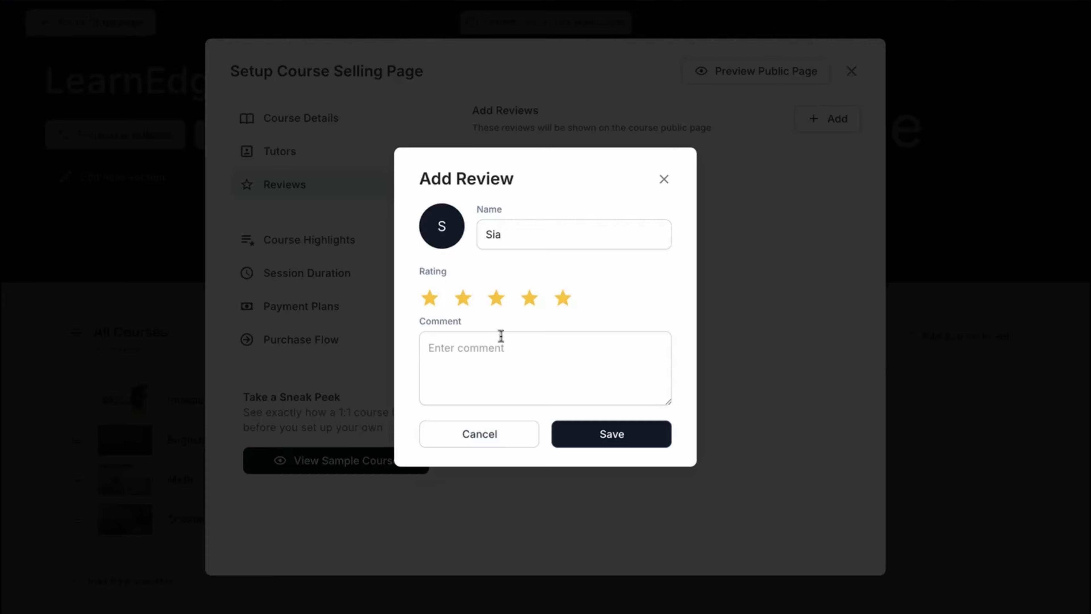
{"action": "left_click", "coordinate": [492, 346]}
{"action": "type", "text": "This course transformed the way i see photography. I came in as a beginner and left with the confidence to shoot like a professional"}
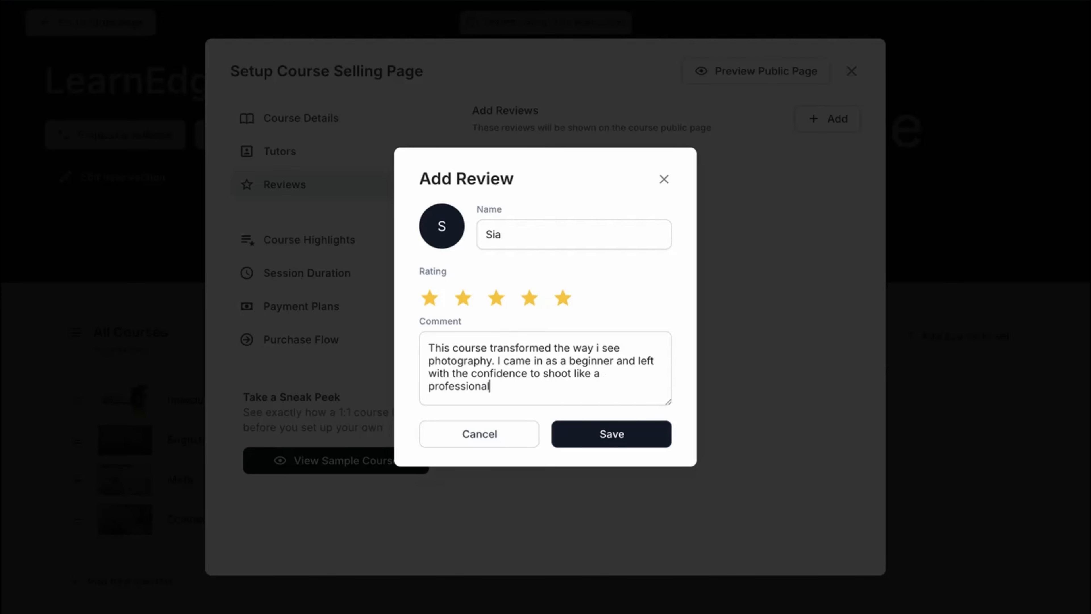
{"action": "left_click", "coordinate": [630, 446]}
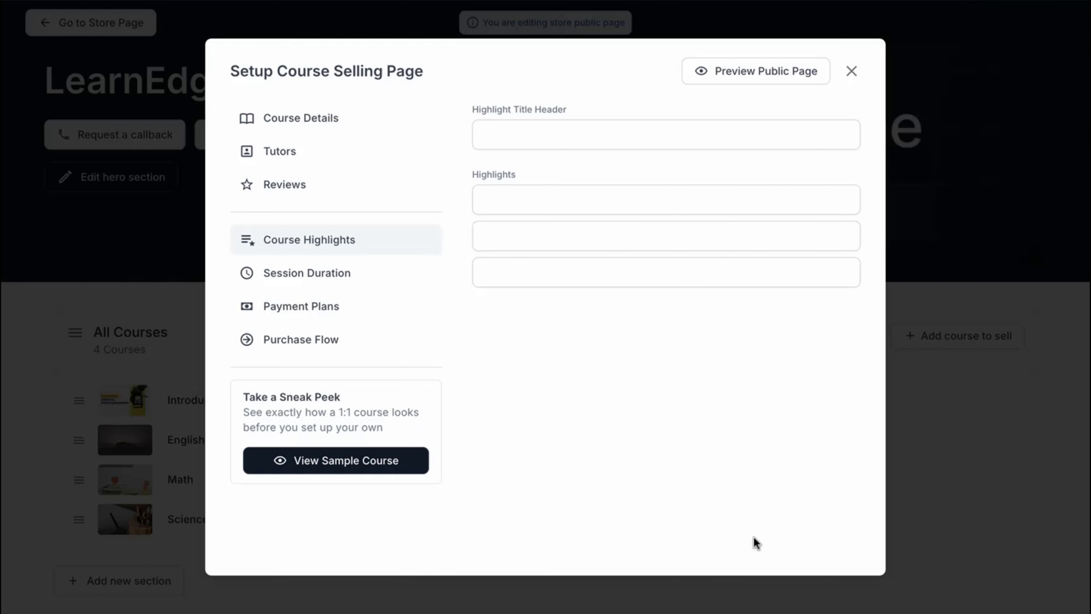
Step: Set the highlights header to "What You'll Love About This Course" with highlights Beginner Friendly, Expert Instructor, Complete Foundation, then continue
{"action": "left_click", "coordinate": [609, 141]}
{"action": "type", "text": "What You'll Love About This Course"}
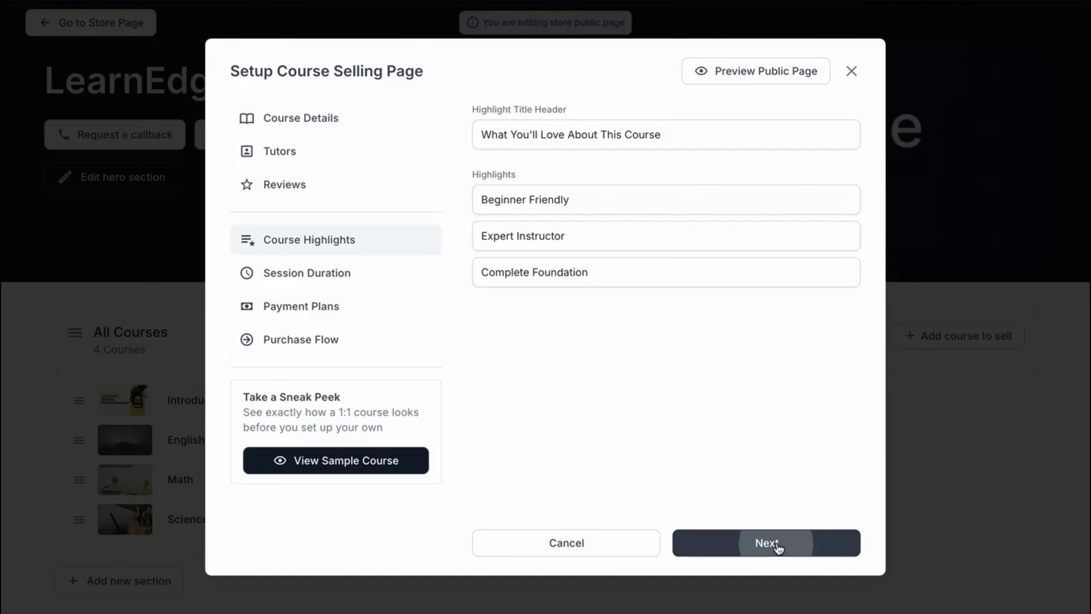
{"action": "left_click", "coordinate": [775, 543]}
Step: Set the session duration to 1 hour, add a 0–24 hour cancellation policy note, and continue
{"action": "left_click", "coordinate": [833, 124]}
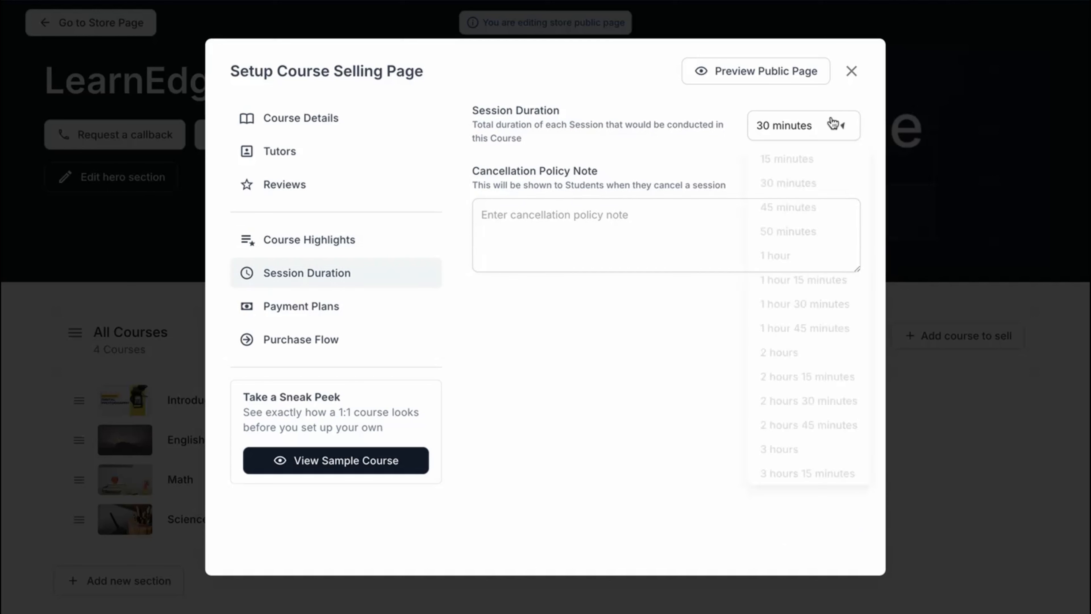
{"action": "left_click", "coordinate": [816, 265]}
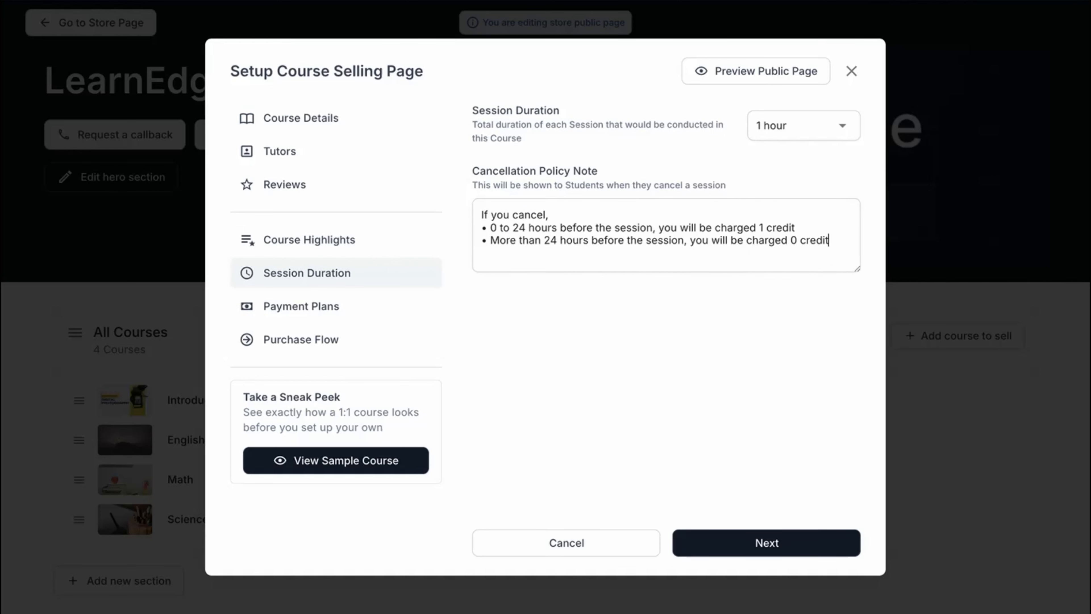
{"action": "left_click", "coordinate": [767, 544]}
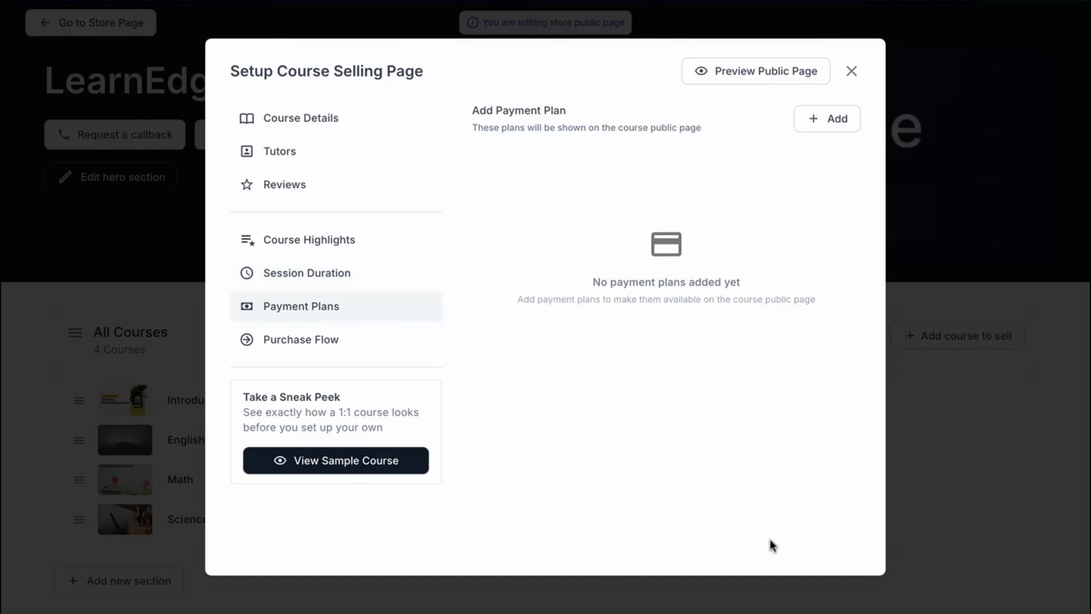
Step: Add an auto-renew payment plan of $100 for 5 session credits with a 2 days grace period
{"action": "left_click", "coordinate": [829, 116]}
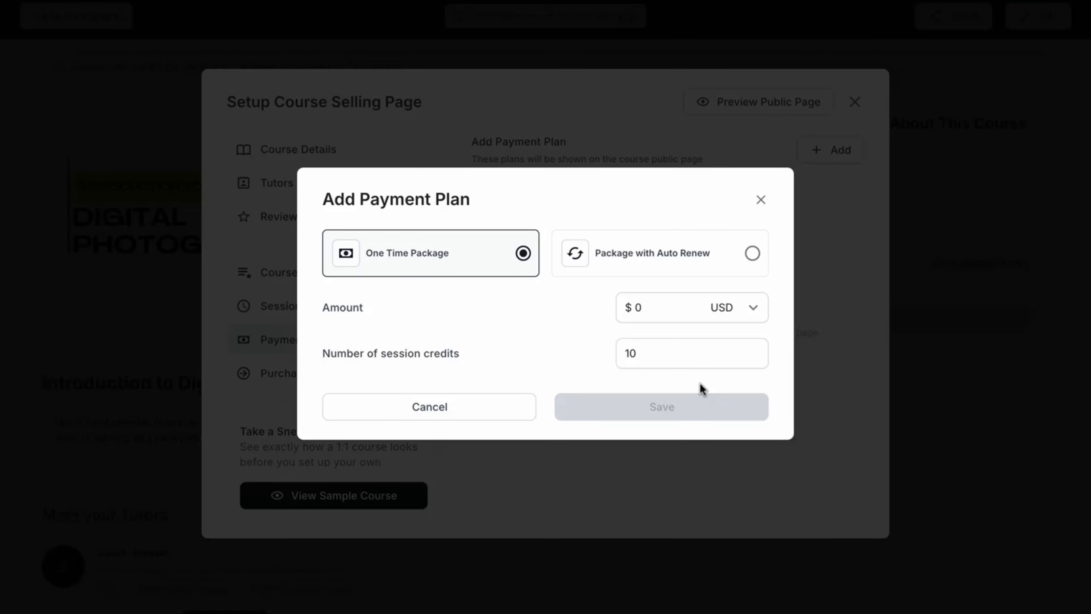
{"action": "left_click", "coordinate": [752, 253]}
{"action": "left_click", "coordinate": [636, 304]}
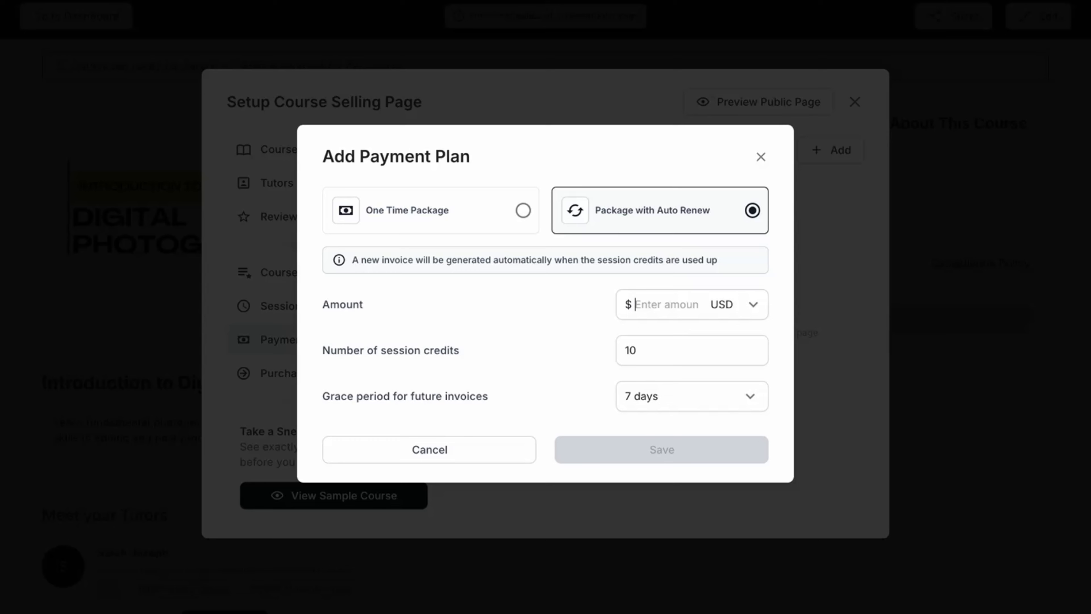
{"action": "type", "text": "100"}
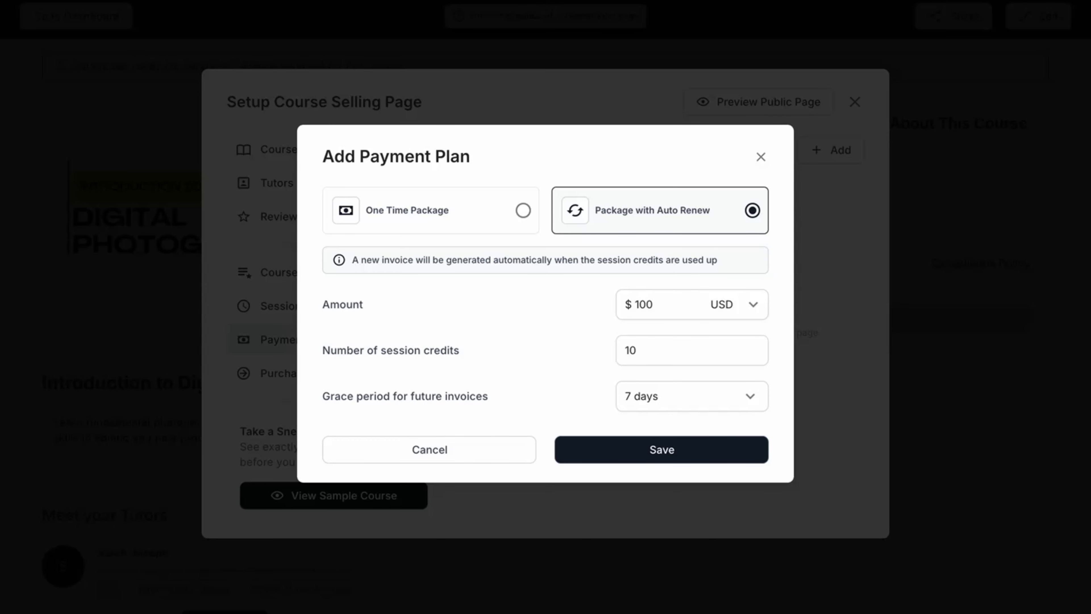
{"action": "double_click", "coordinate": [675, 346]}
{"action": "type", "text": "5"}
{"action": "left_click", "coordinate": [692, 394]}
{"action": "left_click", "coordinate": [665, 457]}
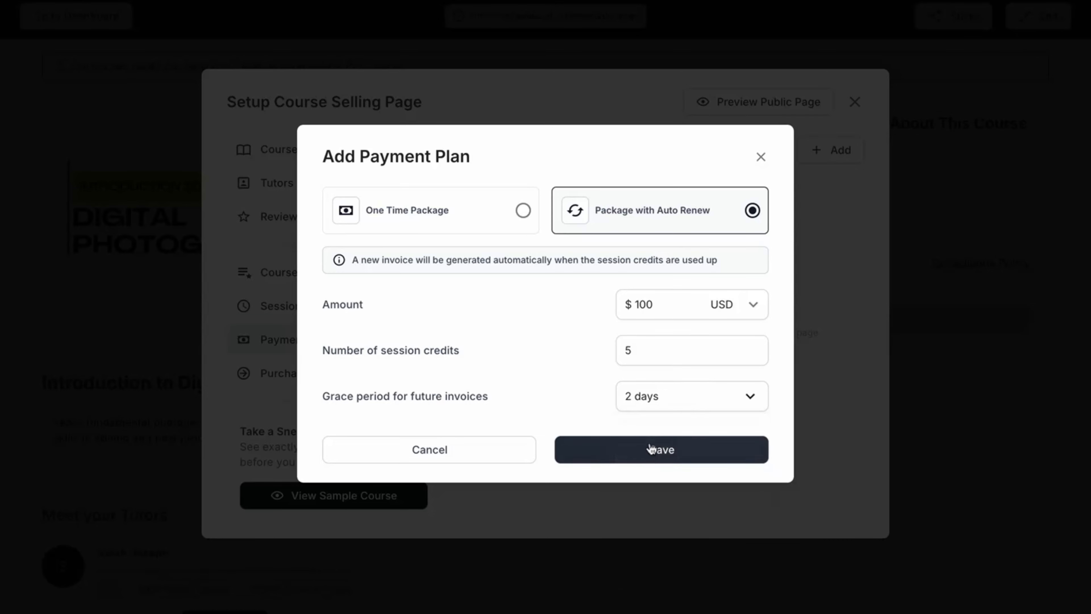
{"action": "left_click", "coordinate": [650, 449]}
Step: Add a second auto-renew payment plan of $180 for 10 session credits with a 2 days grace period
{"action": "left_click", "coordinate": [838, 150]}
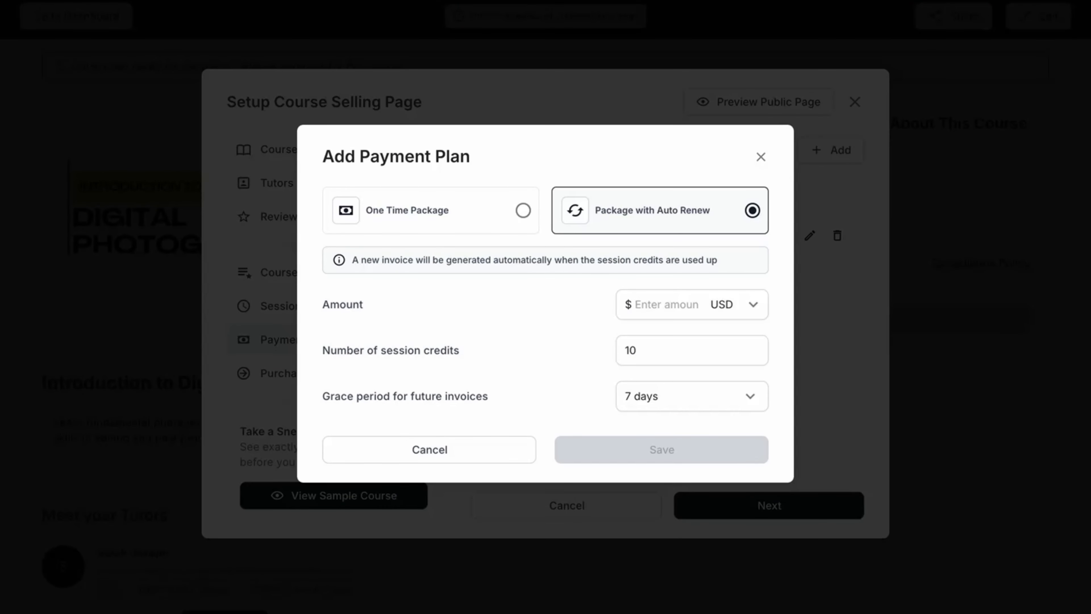
{"action": "type", "text": "180"}
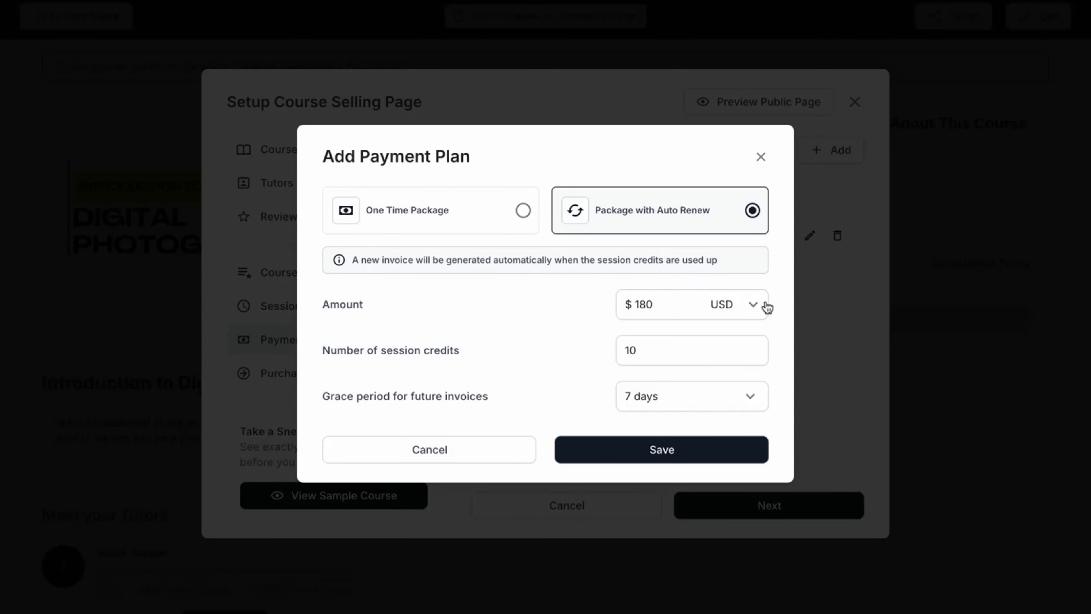
{"action": "left_click", "coordinate": [679, 398]}
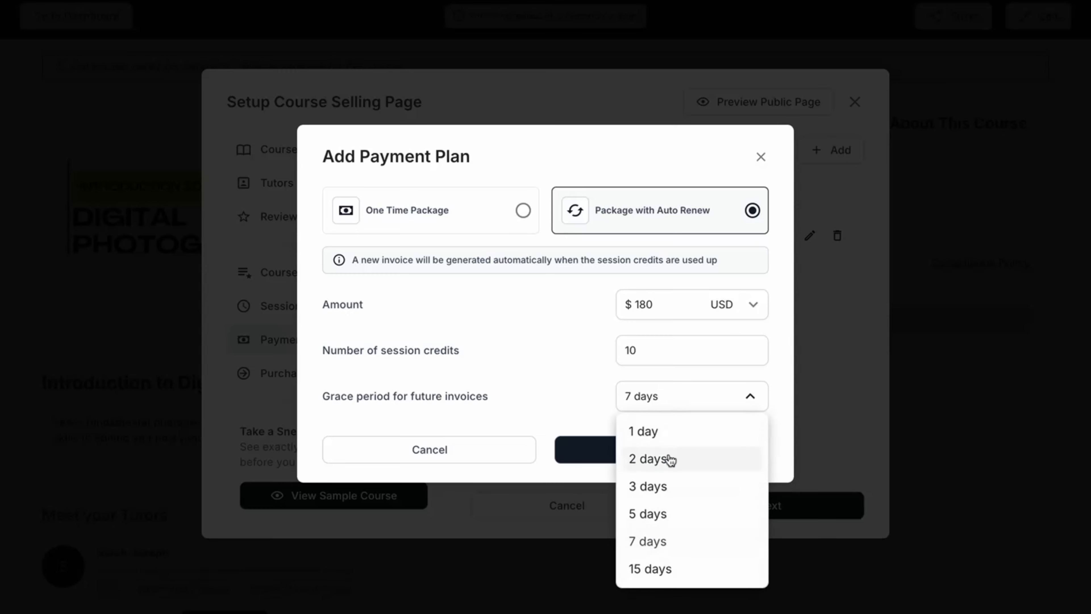
{"action": "left_click", "coordinate": [667, 458]}
{"action": "left_click", "coordinate": [669, 447]}
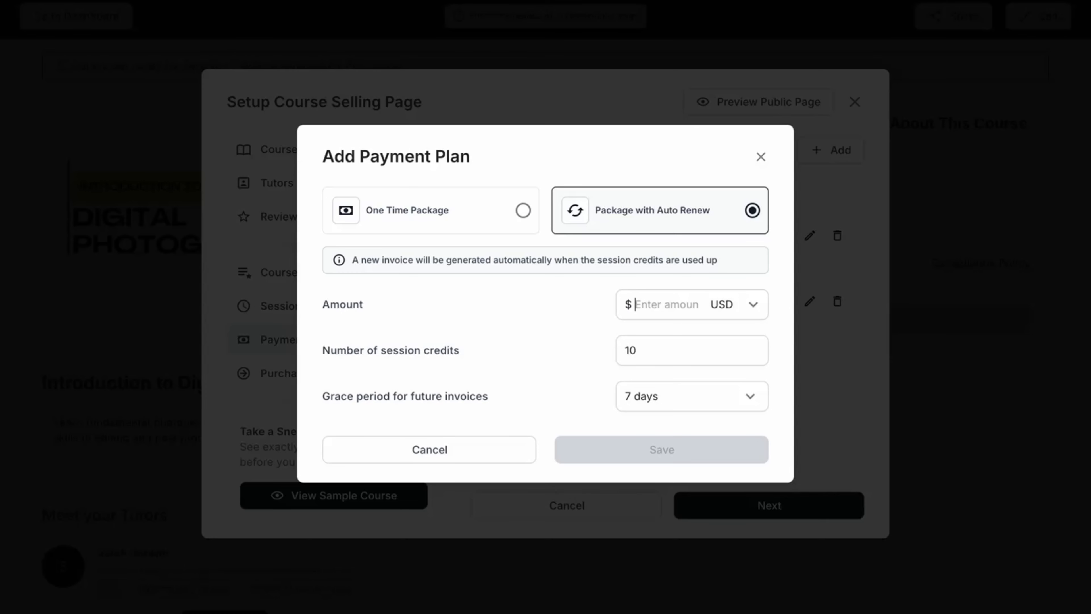
Step: Add a third auto-renew plan of $25 for 1 session credit with a 2 days grace period, then continue
{"action": "type", "text": "25"}
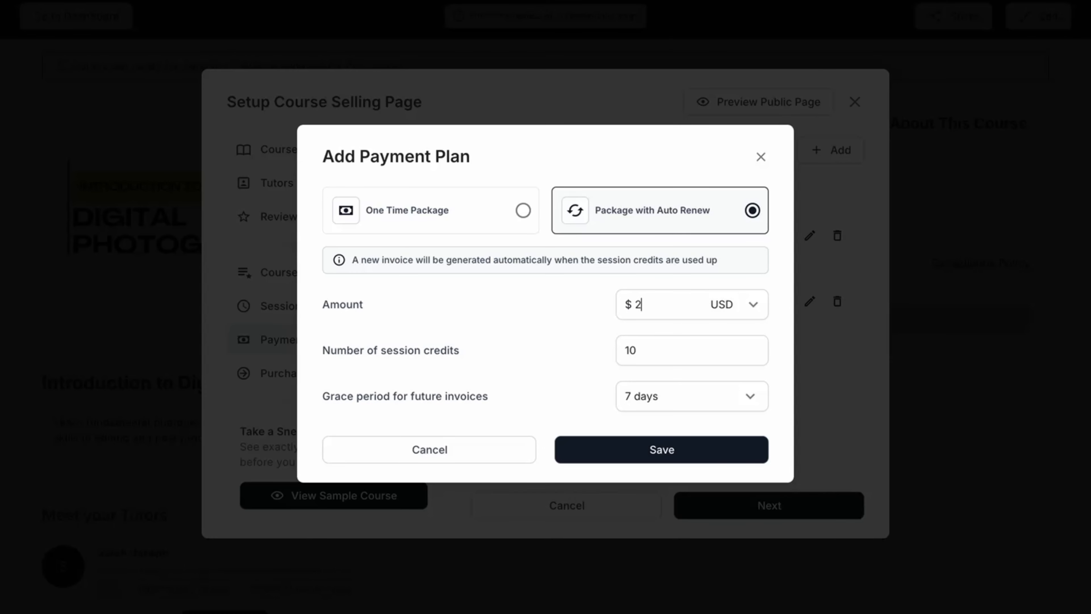
{"action": "left_click", "coordinate": [656, 356]}
{"action": "key", "text": "BackSpace"}
{"action": "left_click", "coordinate": [683, 398]}
{"action": "left_click", "coordinate": [663, 467]}
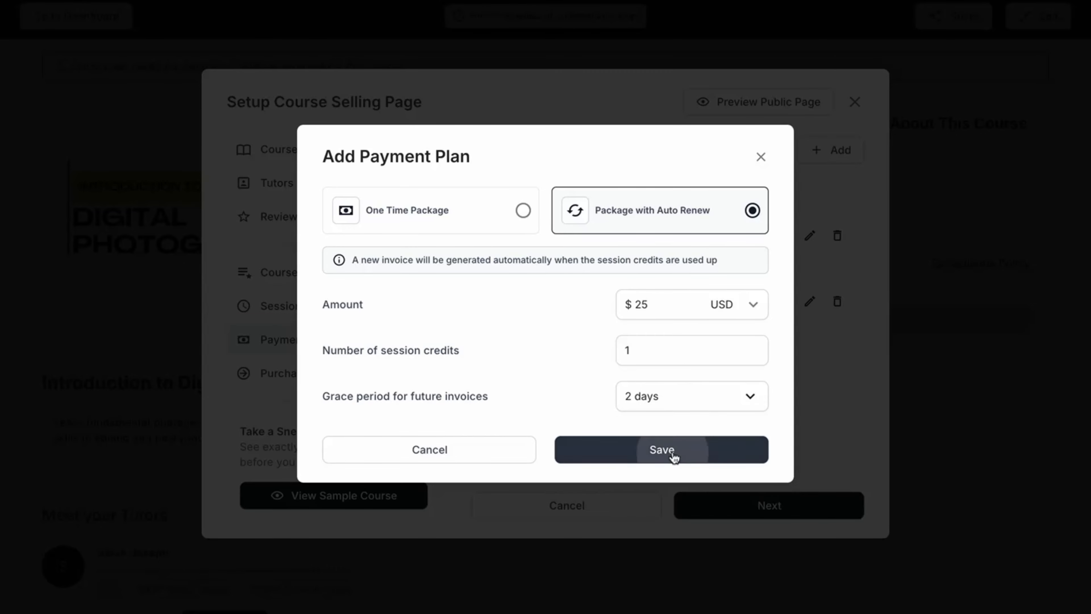
{"action": "left_click", "coordinate": [672, 452]}
{"action": "left_click", "coordinate": [749, 508]}
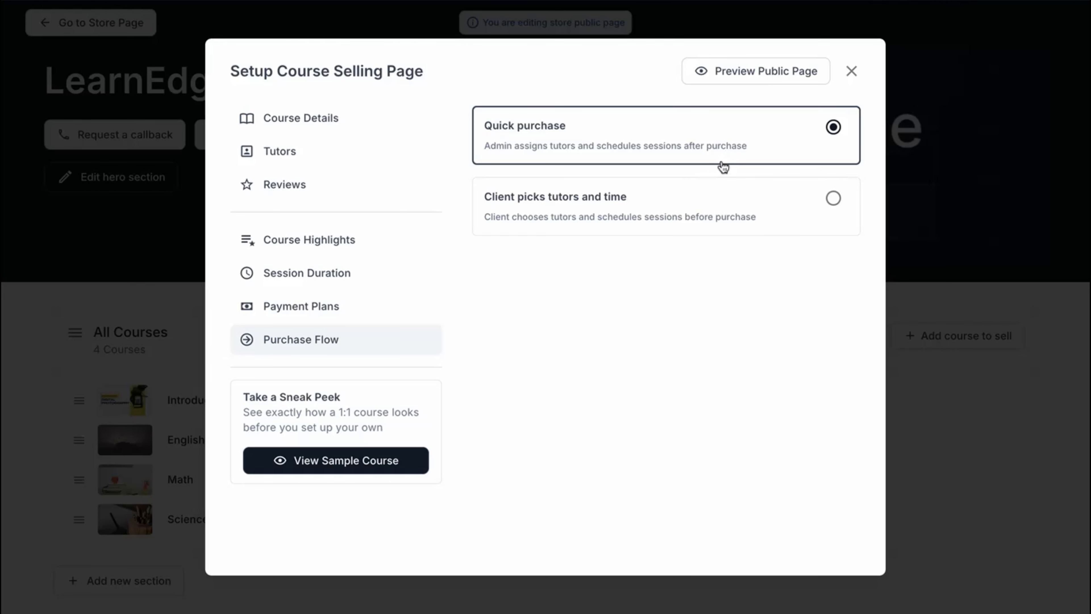
Step: Set the purchase flow to Client picks tutors and time and finish the setup
{"action": "left_click", "coordinate": [834, 198]}
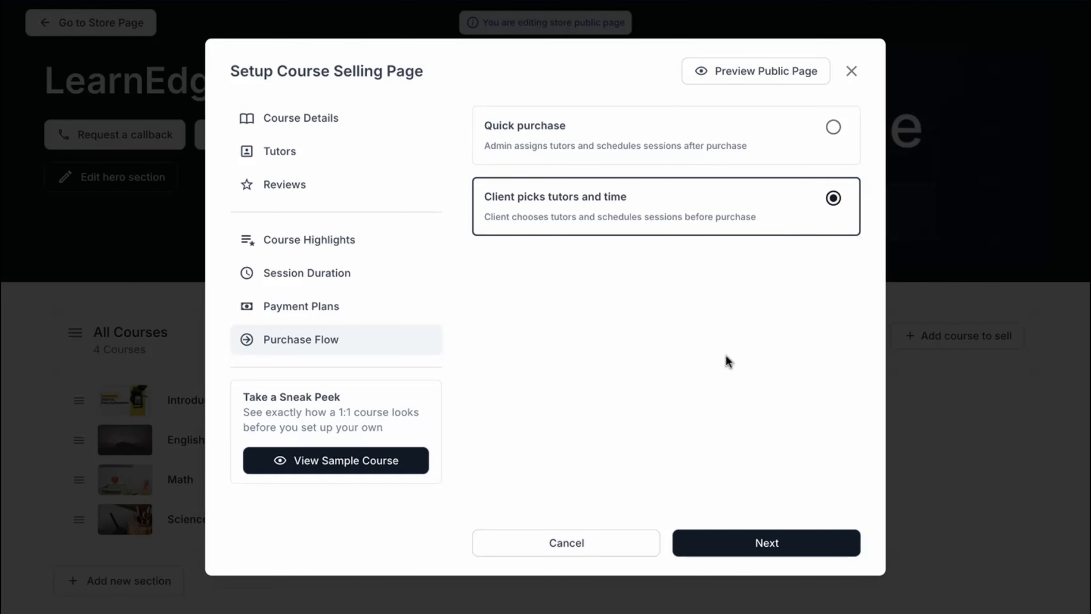
{"action": "left_click", "coordinate": [761, 544]}
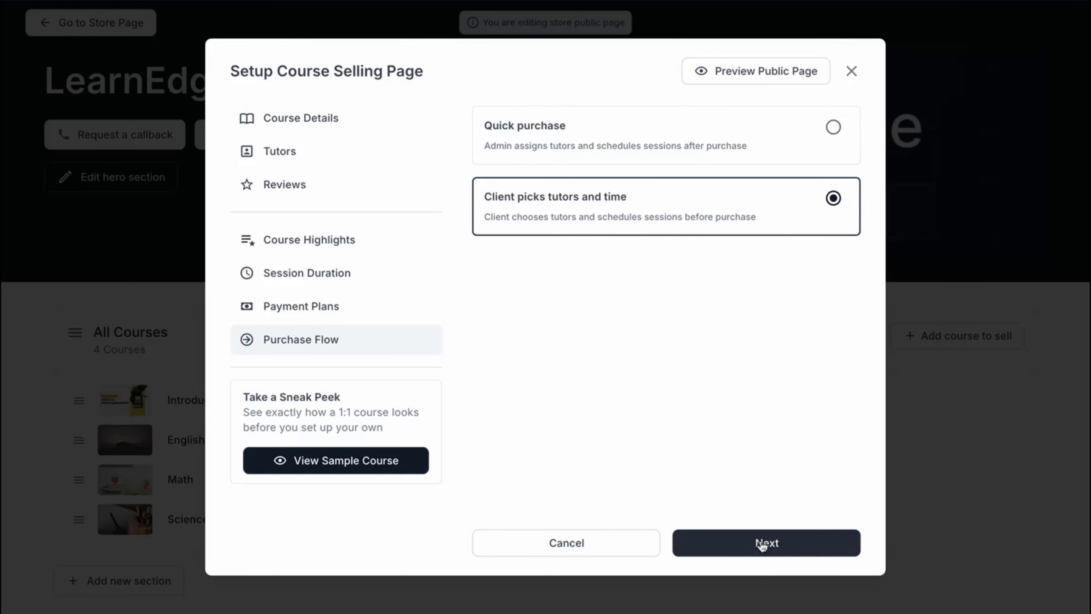
Step: On the public page preview, select a timeslot and book the September 28 session at 10:30 AM
{"action": "scroll", "coordinate": [683, 360], "scroll_direction": "down", "scroll_amount": 5}
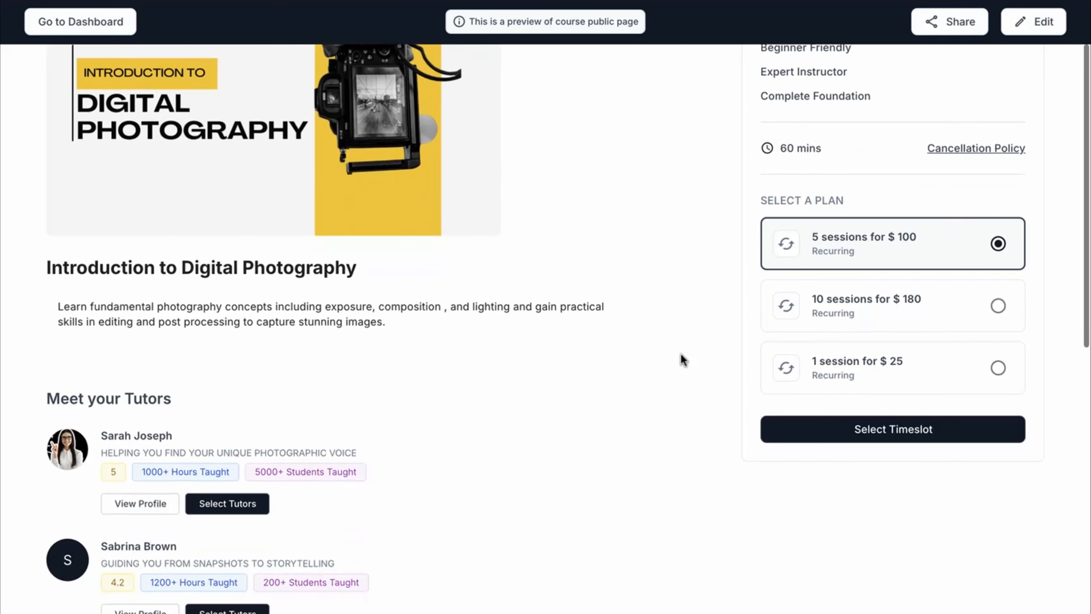
{"action": "scroll", "coordinate": [683, 360], "scroll_direction": "down", "scroll_amount": 3}
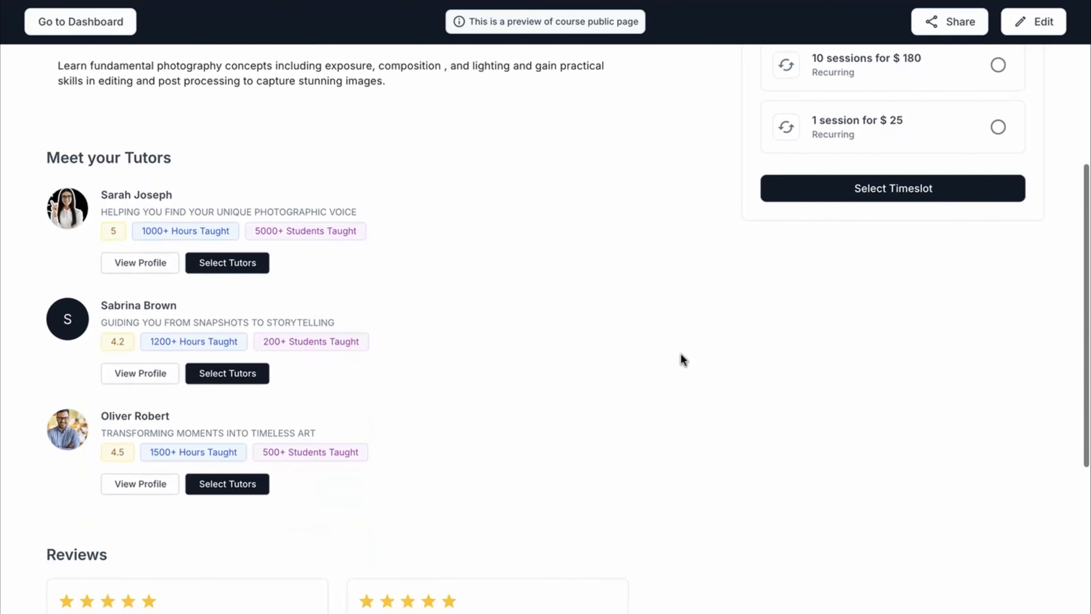
{"action": "scroll", "coordinate": [683, 360], "scroll_direction": "down", "scroll_amount": 3}
{"action": "scroll", "coordinate": [681, 358], "scroll_direction": "up", "scroll_amount": 11}
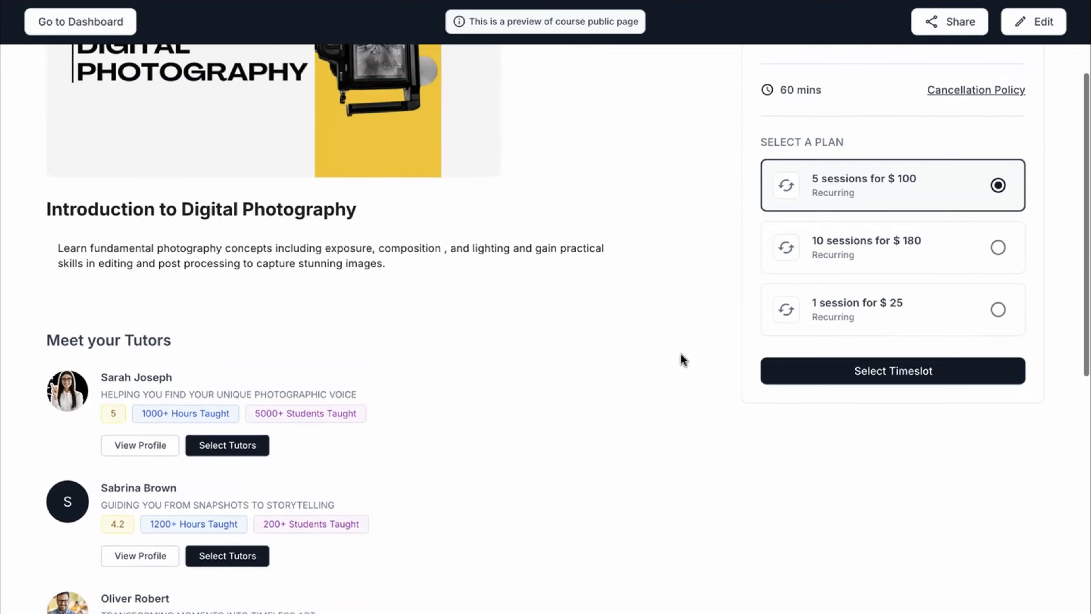
{"action": "left_click", "coordinate": [893, 518]}
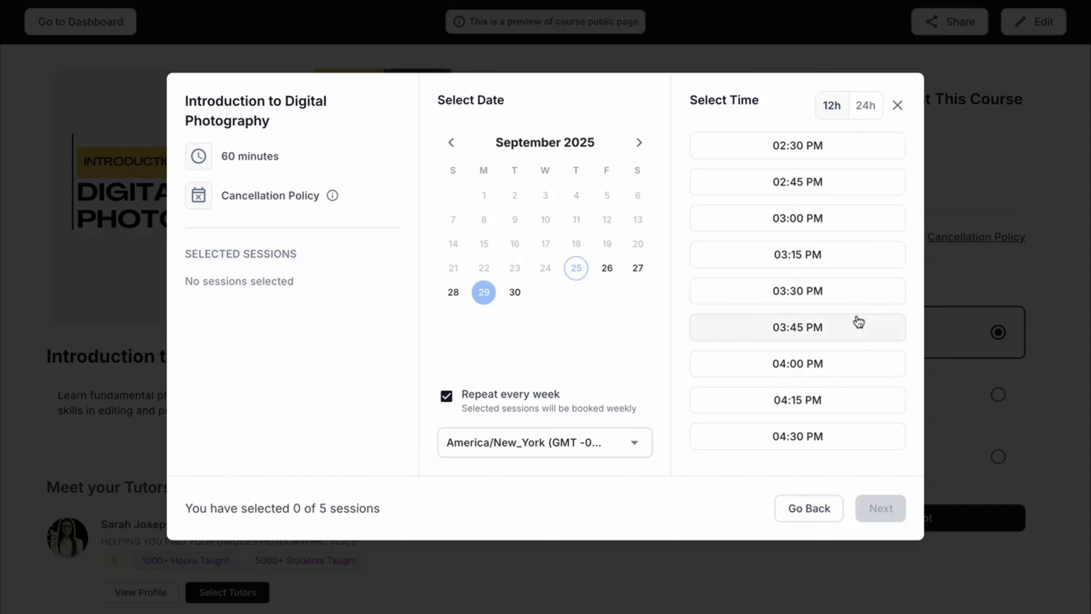
{"action": "scroll", "coordinate": [855, 301], "scroll_direction": "up", "scroll_amount": 15}
{"action": "left_click", "coordinate": [844, 268]}
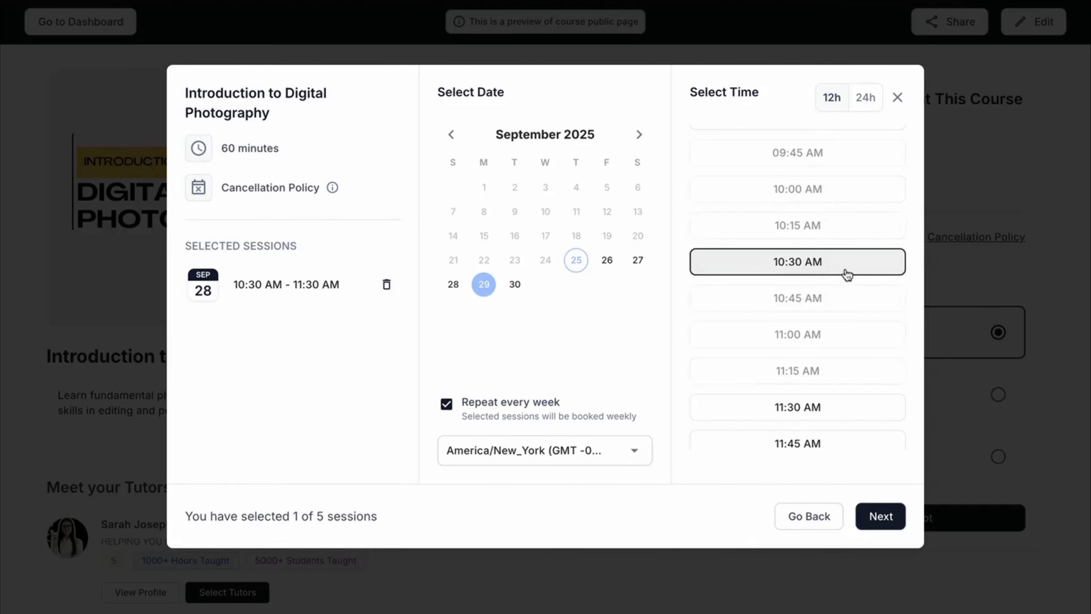
{"action": "left_click", "coordinate": [881, 520]}
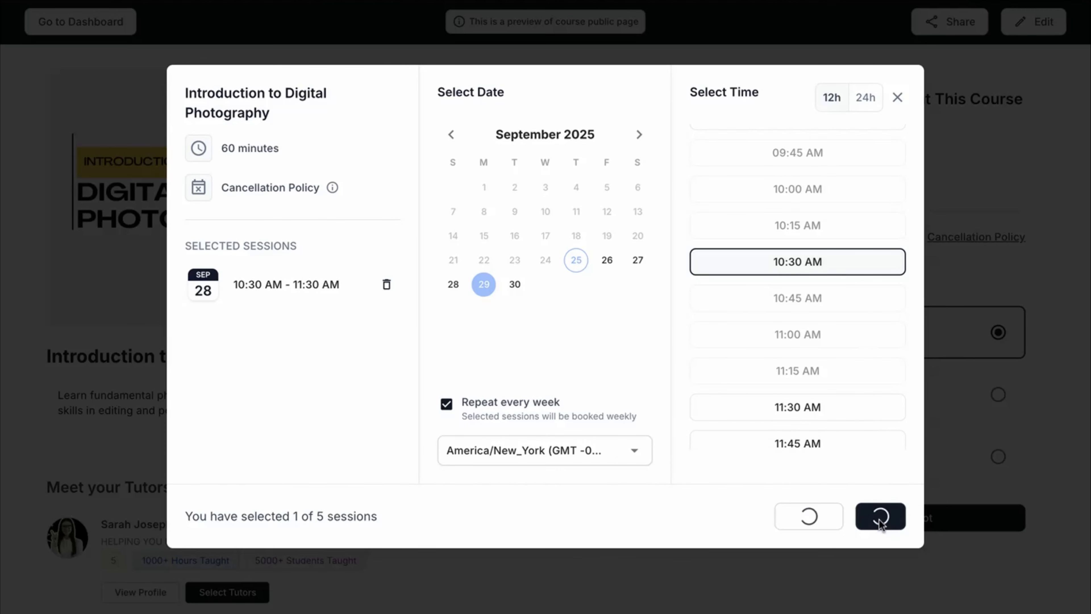
Step: Enter the buyer's name in the details form and proceed to payment
{"action": "left_click", "coordinate": [730, 173]}
{"action": "type", "text": "Nancy"}
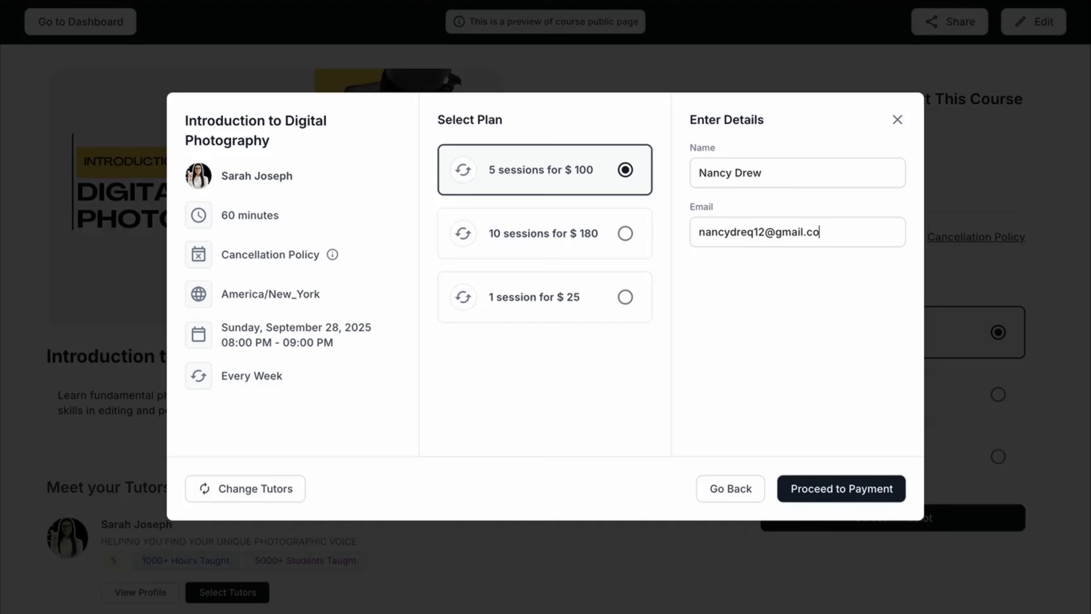
{"action": "type", "text": "mail.com"}
{"action": "left_click", "coordinate": [861, 499]}
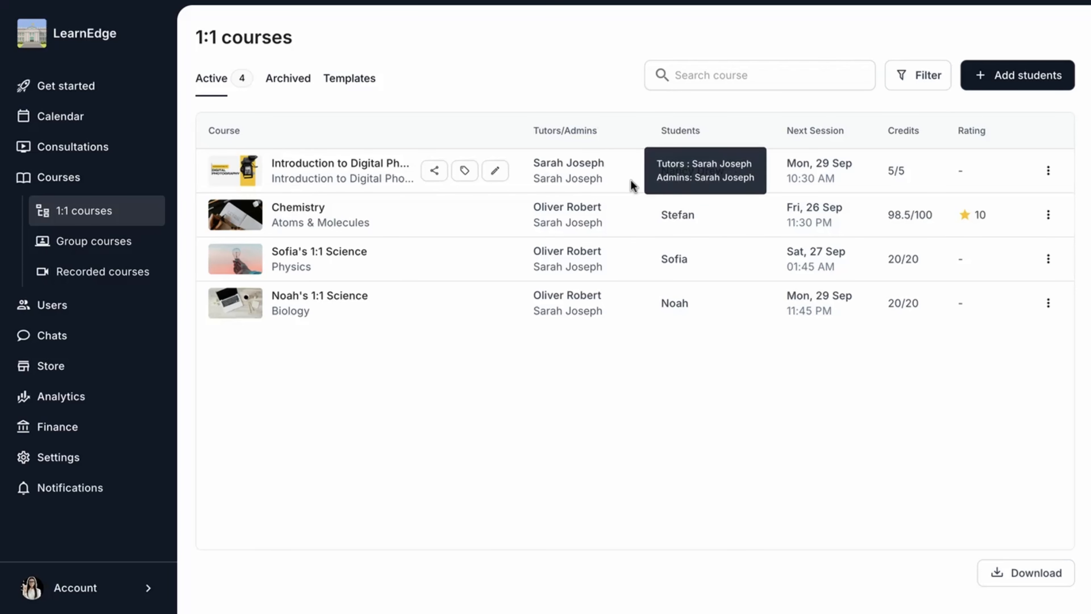
{"action": "mouse_move", "coordinate": [580, 172]}
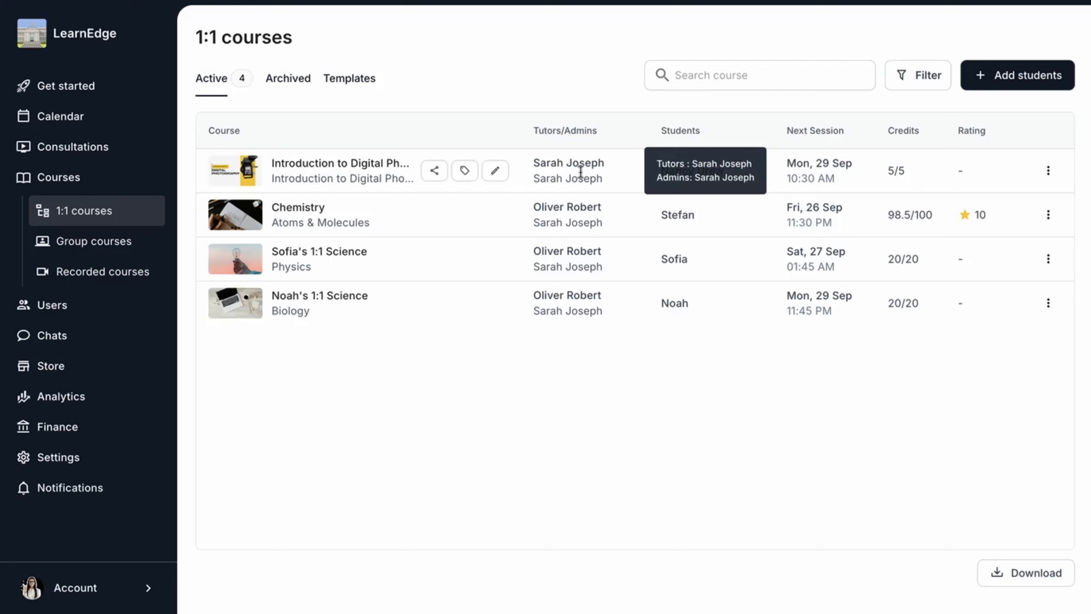